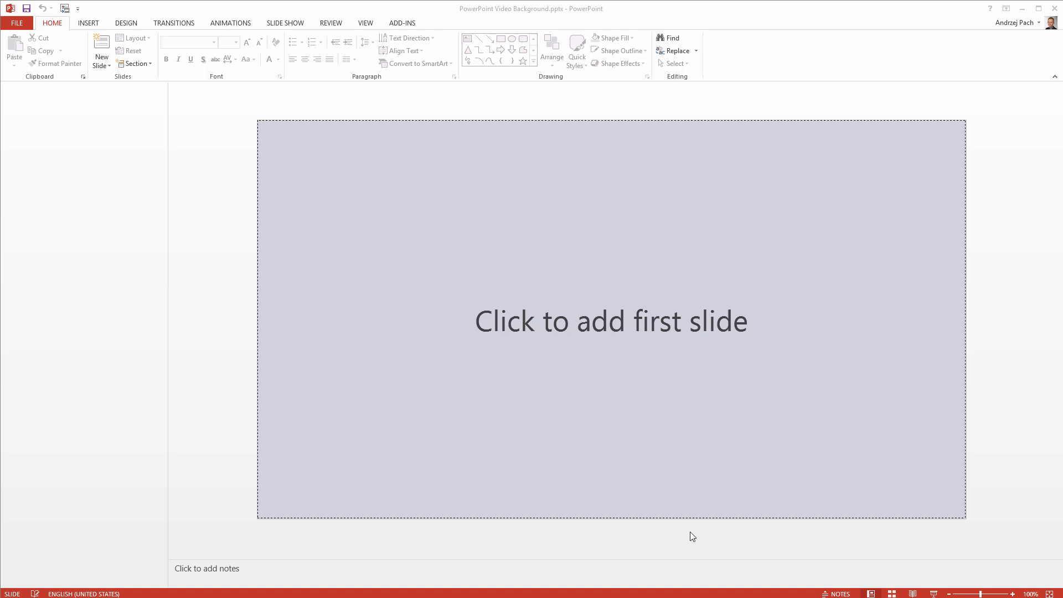
- Add a first slide, delete its title and subtitle placeholders, and switch to the video folder
{"action": "left_click", "coordinate": [476, 372]}
{"action": "left_click_drag", "start_coordinate": [297, 178], "coordinate": [914, 453]}
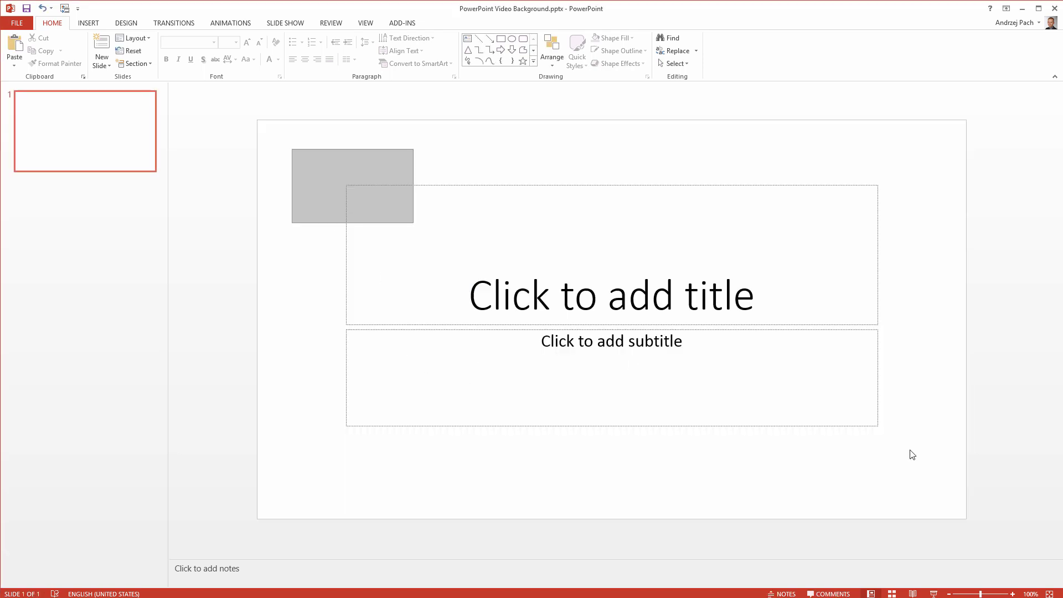
{"action": "key", "text": "Delete"}
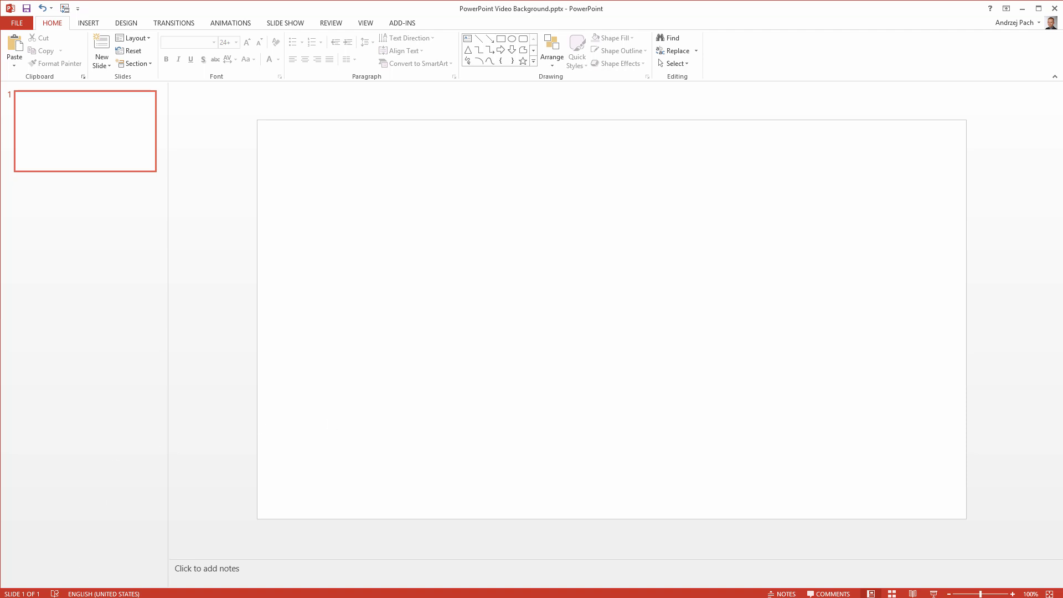
{"action": "key", "text": "alt+Tab"}
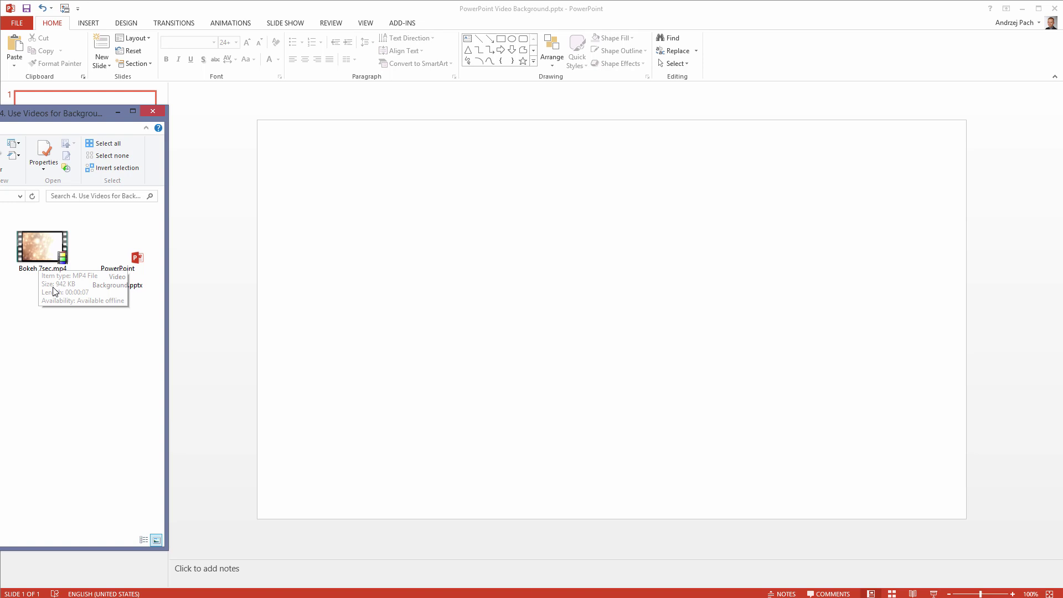
{"action": "double_click", "coordinate": [42, 247]}
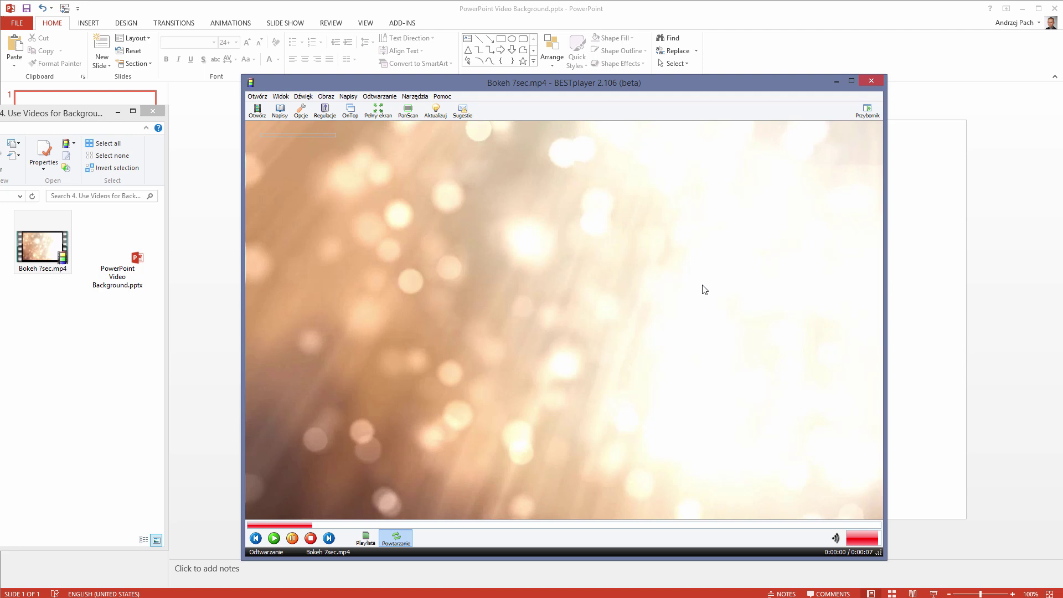
{"action": "left_click", "coordinate": [873, 83]}
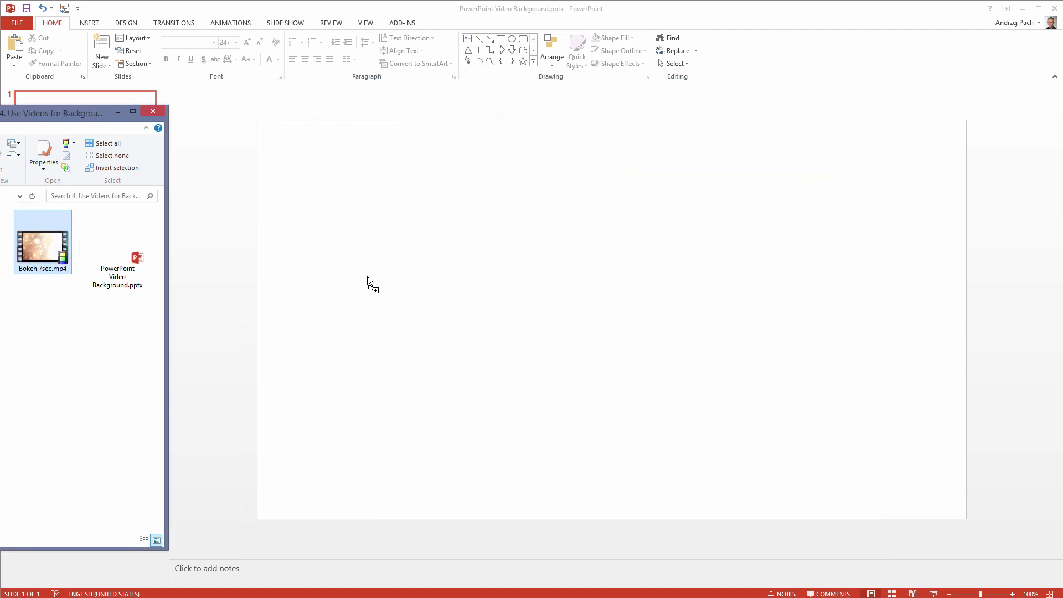
- Drop Bokeh 7sec.mp4 onto the blank slide and move it top-left to fill the slide
{"action": "left_click_drag", "start_coordinate": [370, 282], "coordinate": [369, 282]}
{"action": "left_click", "coordinate": [339, 313]}
{"action": "scroll", "coordinate": [339, 313], "scroll_direction": "down", "scroll_amount": 1}
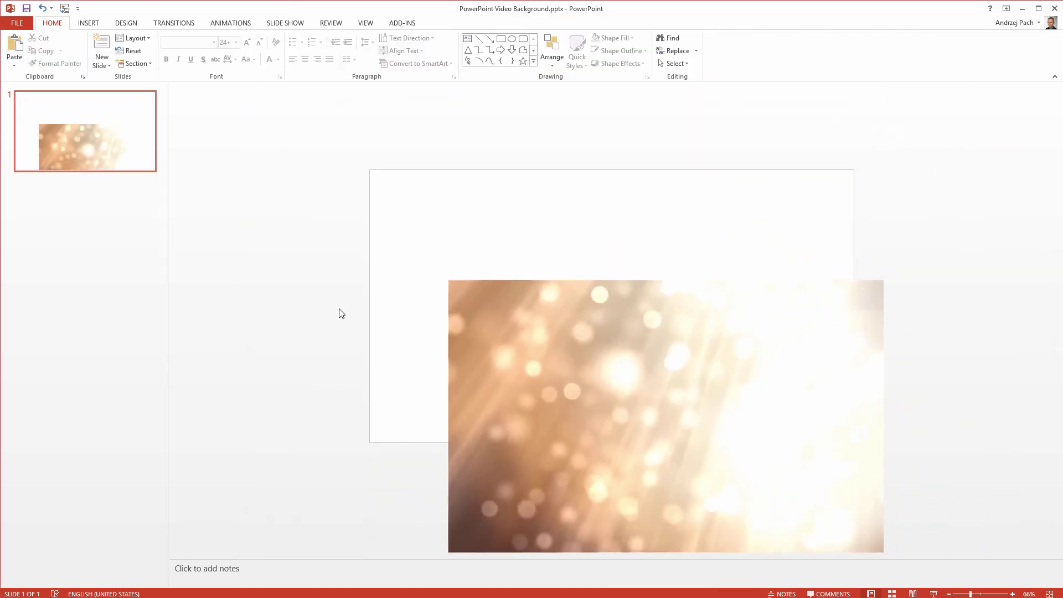
{"action": "left_click_drag", "start_coordinate": [535, 370], "coordinate": [705, 342]}
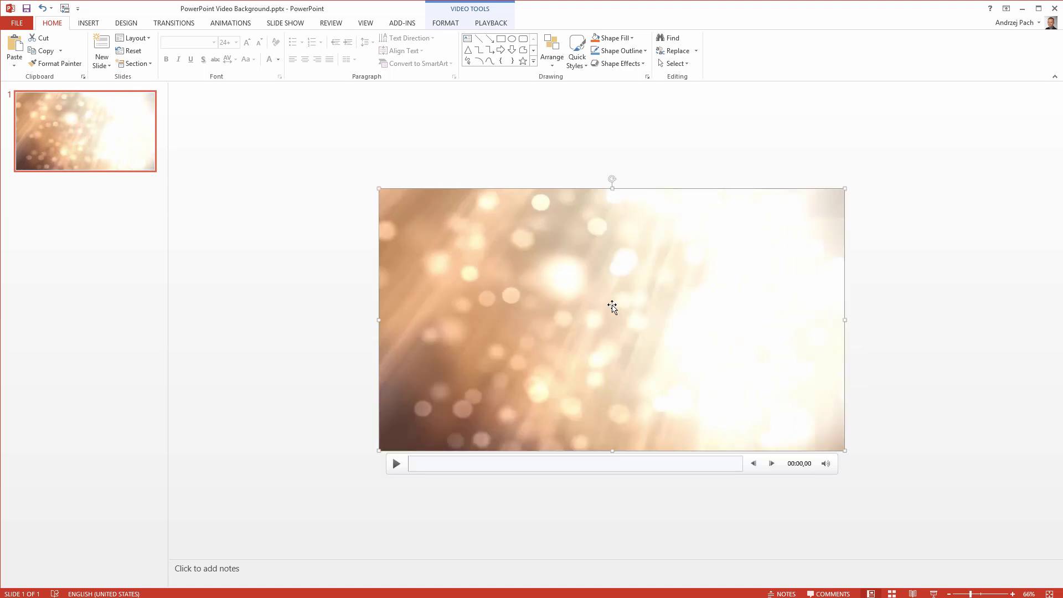
{"action": "left_click", "coordinate": [348, 299]}
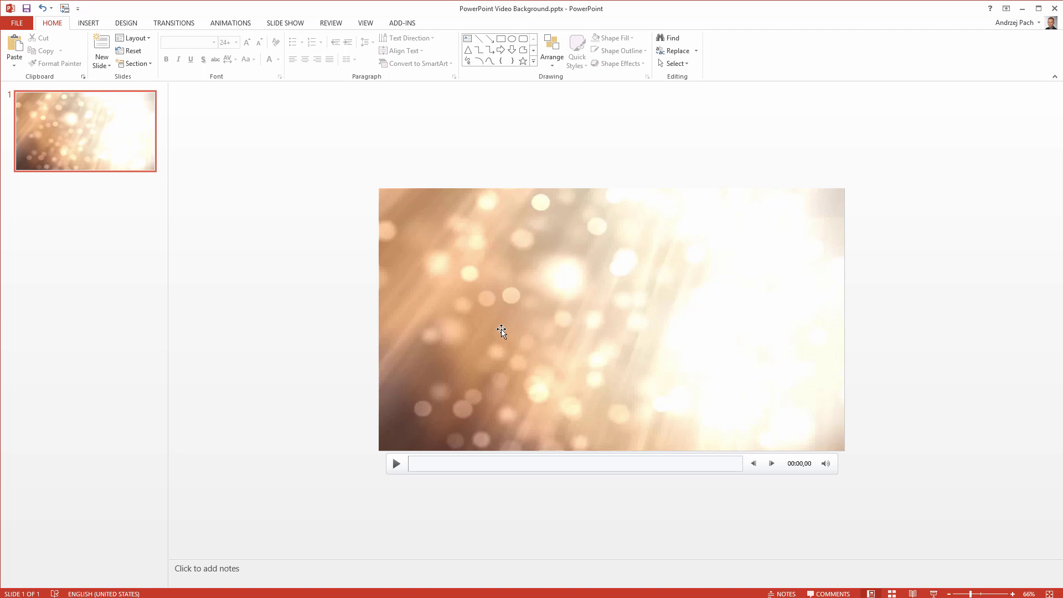
- Delete the Bokeh 7sec pause-on-click trigger in the Animation Pane, then reselect the video
{"action": "left_click", "coordinate": [230, 22]}
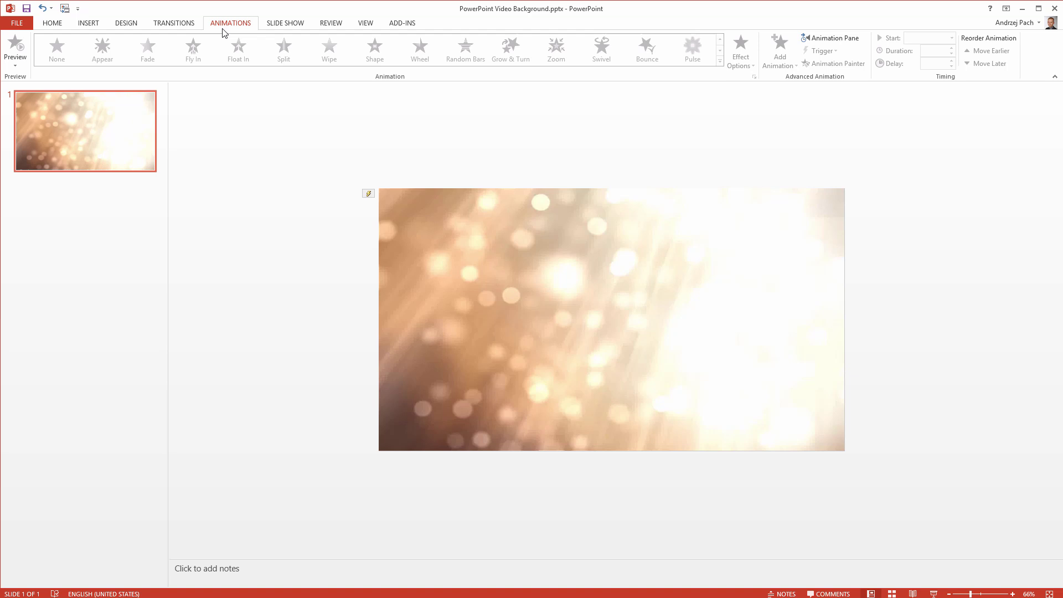
{"action": "left_click", "coordinate": [832, 39]}
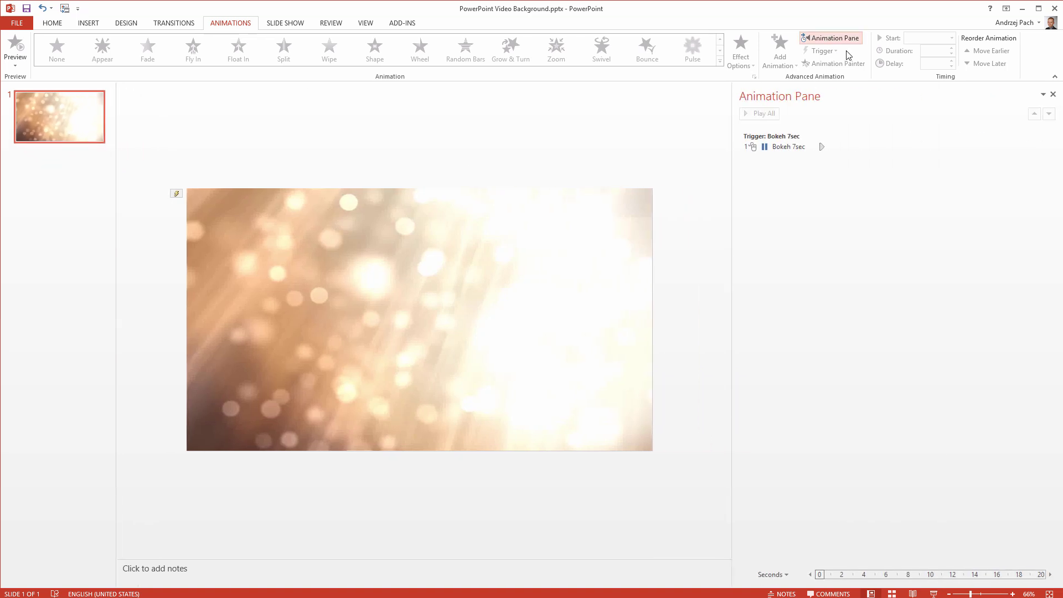
{"action": "left_click", "coordinate": [781, 147]}
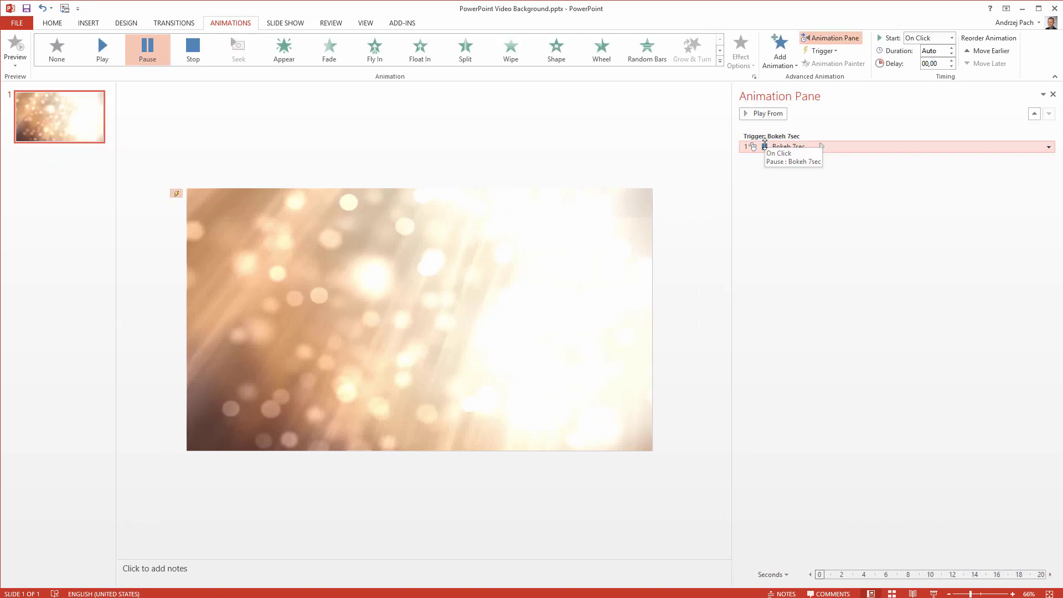
{"action": "key", "text": "Delete"}
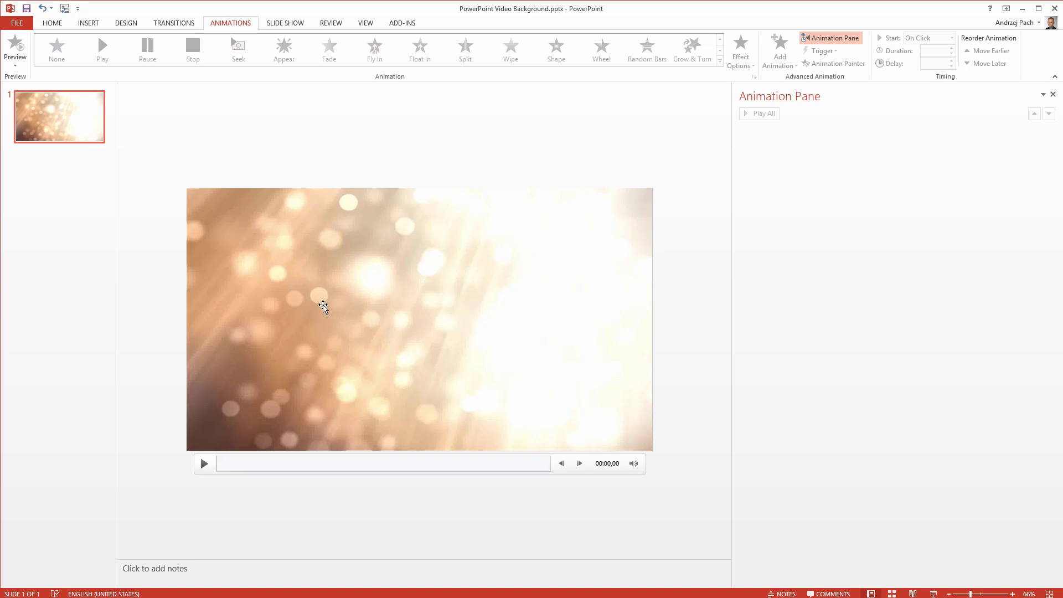
{"action": "left_click", "coordinate": [324, 307]}
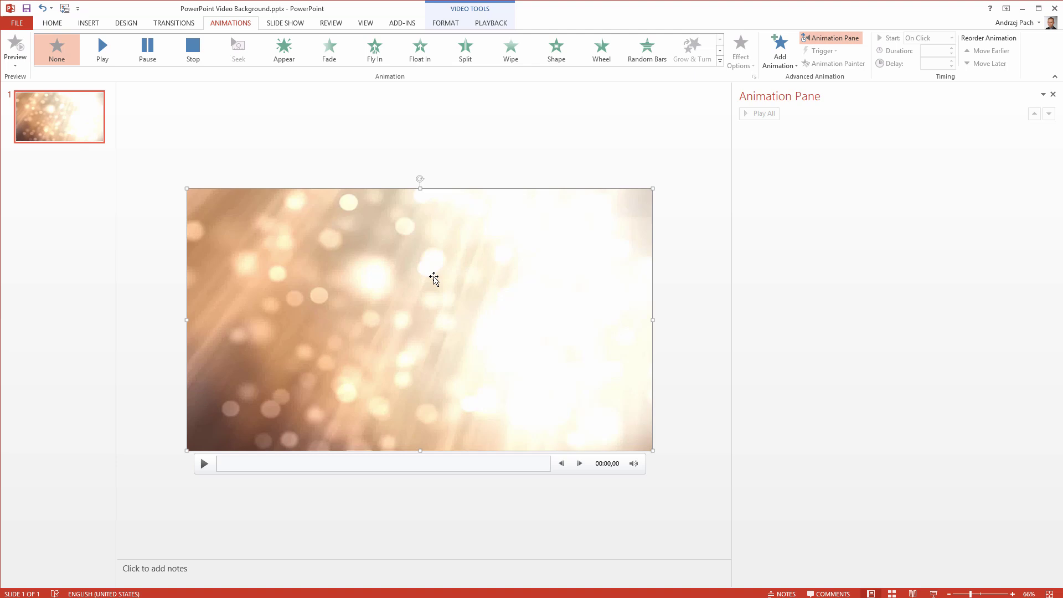
- Set the background video's playback Start to Automatically
{"action": "left_click", "coordinate": [491, 23]}
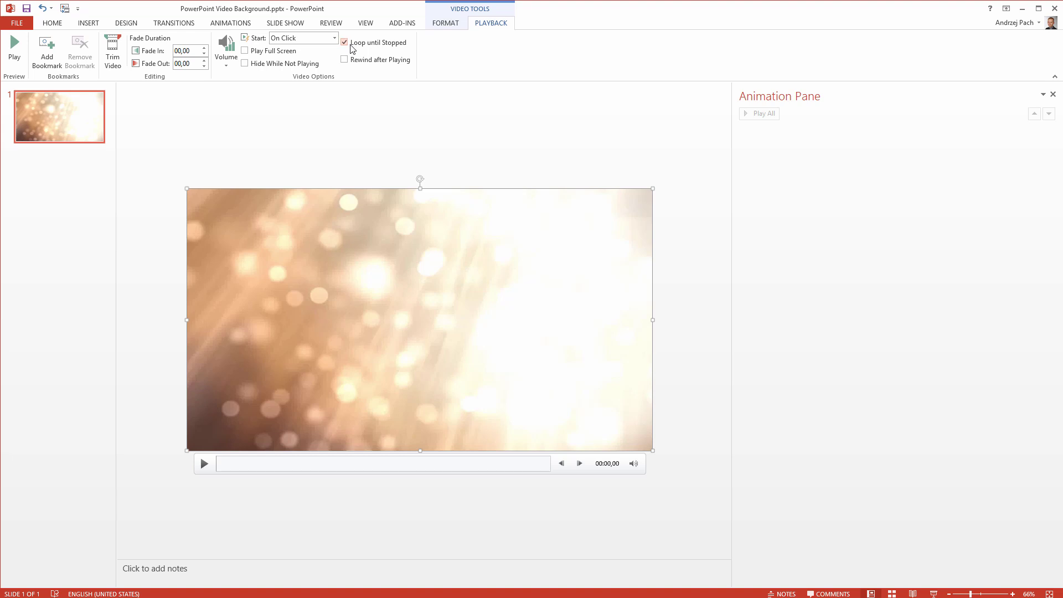
{"action": "left_click", "coordinate": [333, 39]}
{"action": "left_click", "coordinate": [296, 52]}
- Delete the extra triggered pause animation, leaving only the automatic play entry
{"action": "left_click", "coordinate": [847, 271]}
{"action": "left_click", "coordinate": [781, 159]}
{"action": "key", "text": "Delete"}
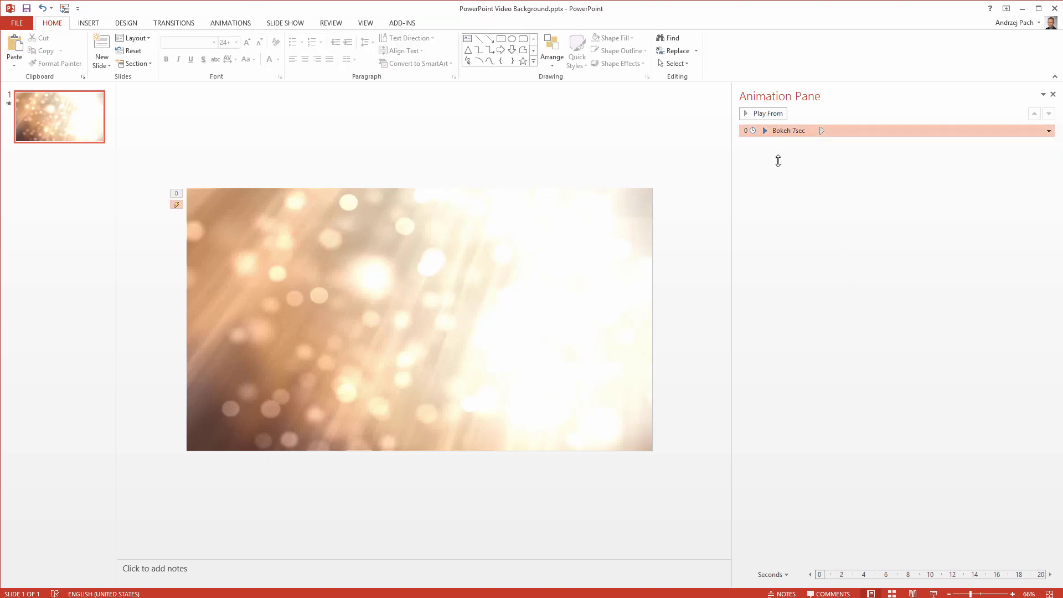
{"action": "left_click", "coordinate": [674, 260]}
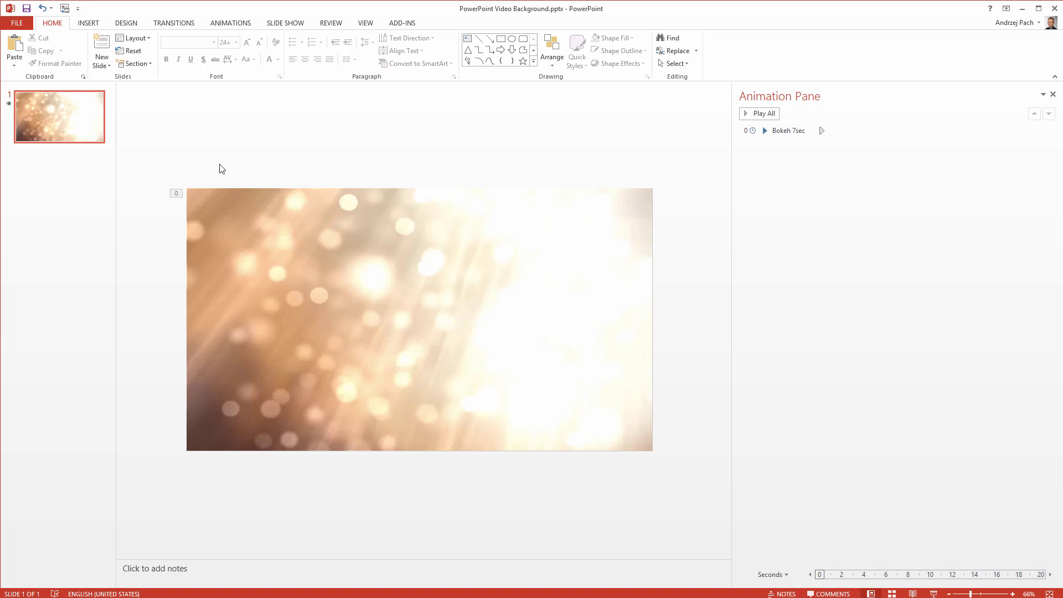
{"action": "mouse_move", "coordinate": [462, 342]}
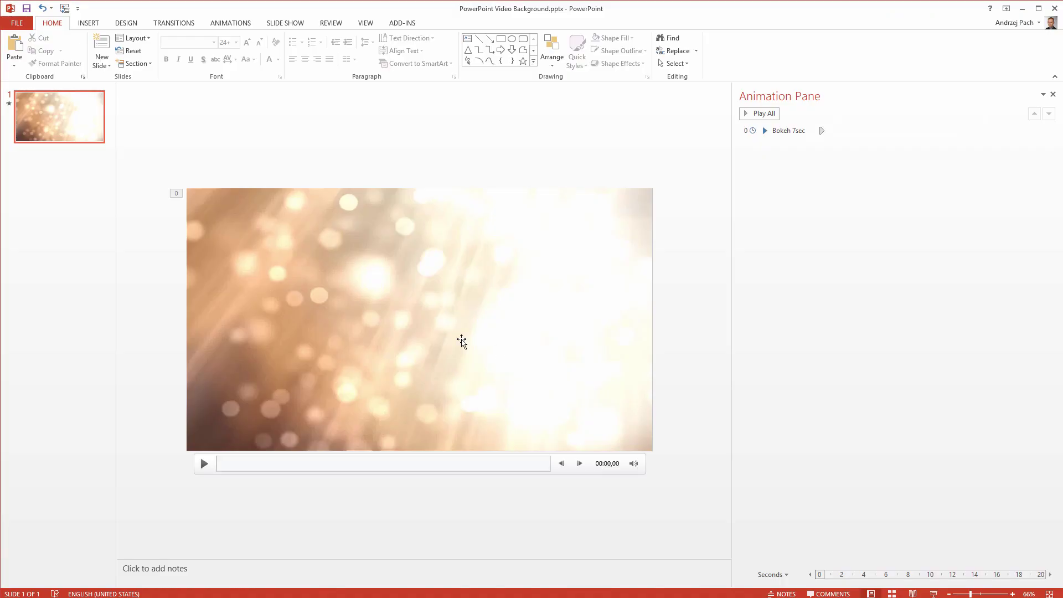
- Draw a rectangle across the middle of the slide over the video
{"action": "left_click", "coordinate": [88, 22]}
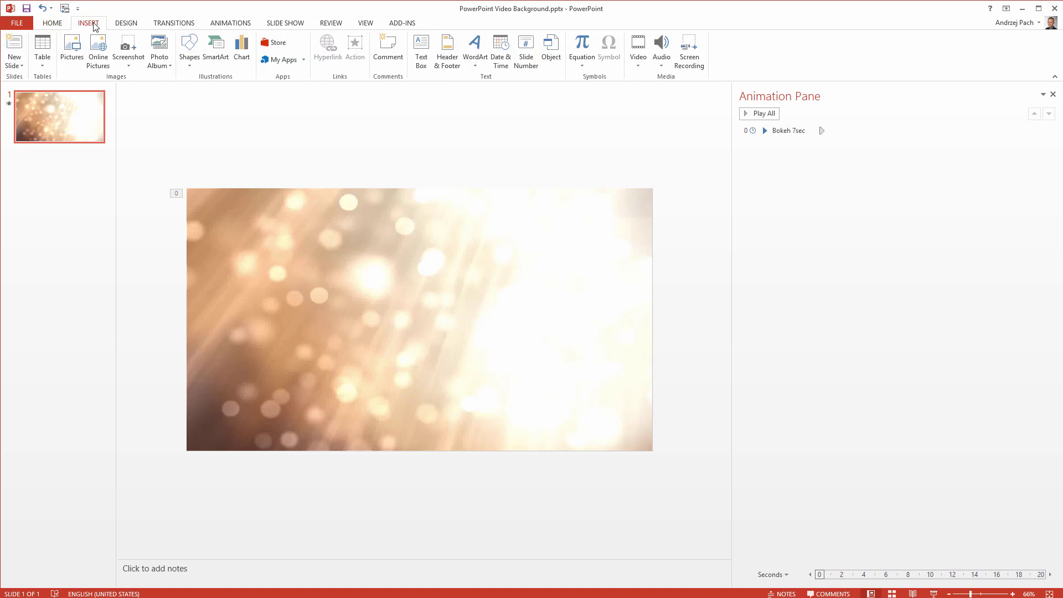
{"action": "left_click", "coordinate": [189, 59]}
{"action": "left_click", "coordinate": [218, 88]}
{"action": "left_click_drag", "start_coordinate": [251, 234], "coordinate": [580, 389]}
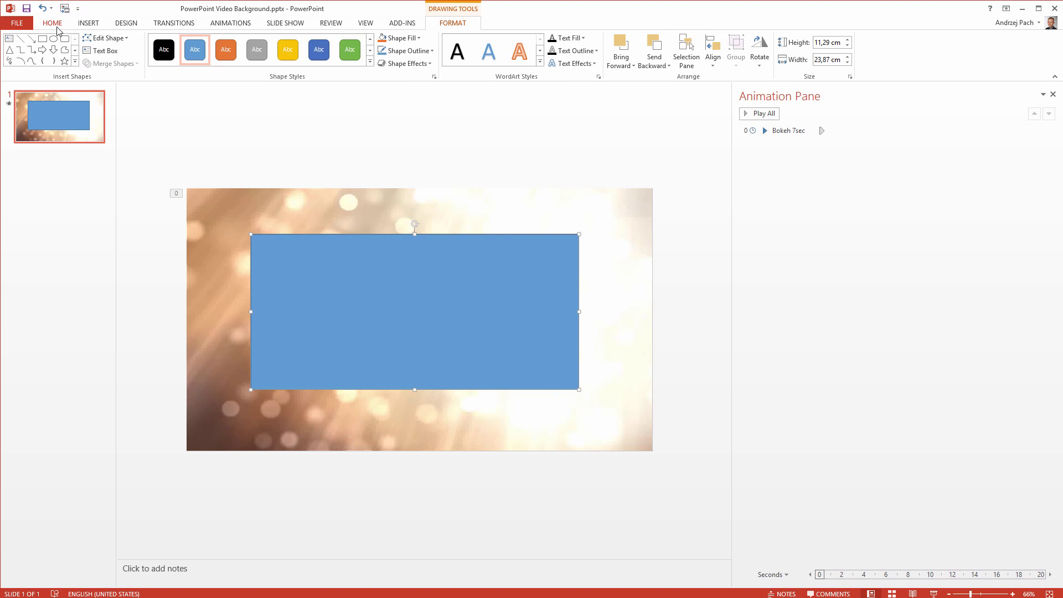
- Give the rectangle no fill and a black outline
{"action": "left_click", "coordinate": [53, 23]}
{"action": "left_click", "coordinate": [453, 23]}
{"action": "left_click", "coordinate": [410, 51]}
{"action": "left_click", "coordinate": [518, 273]}
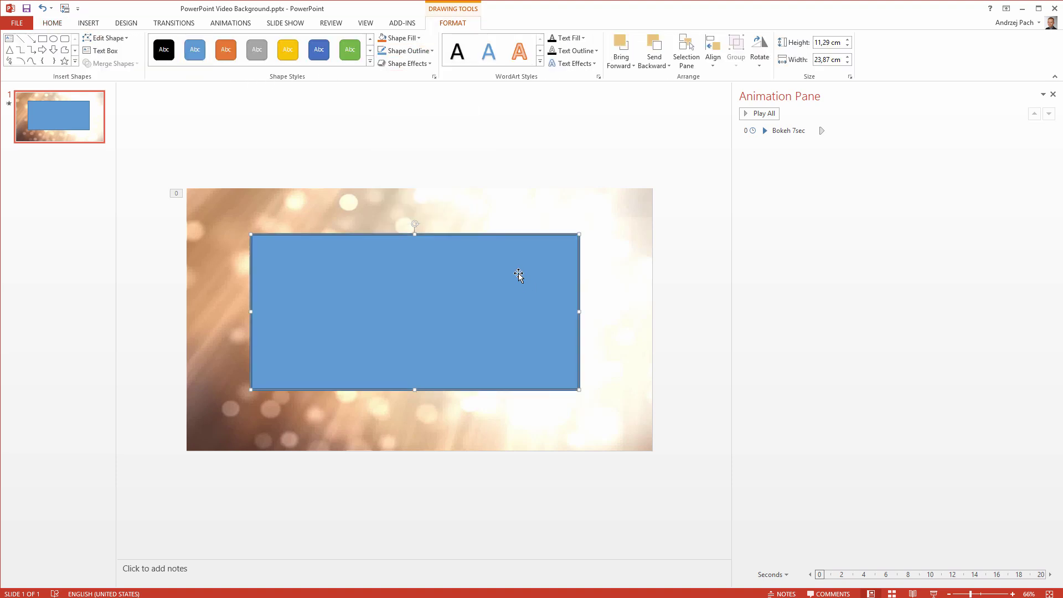
{"action": "left_click", "coordinate": [401, 39]}
{"action": "left_click", "coordinate": [404, 136]}
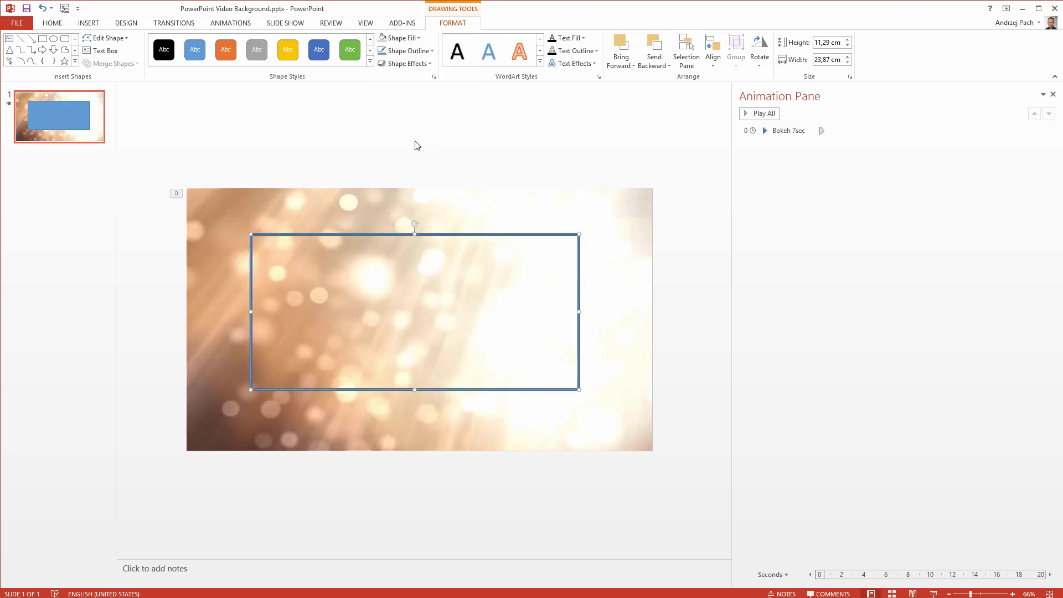
{"action": "left_click", "coordinate": [408, 51]}
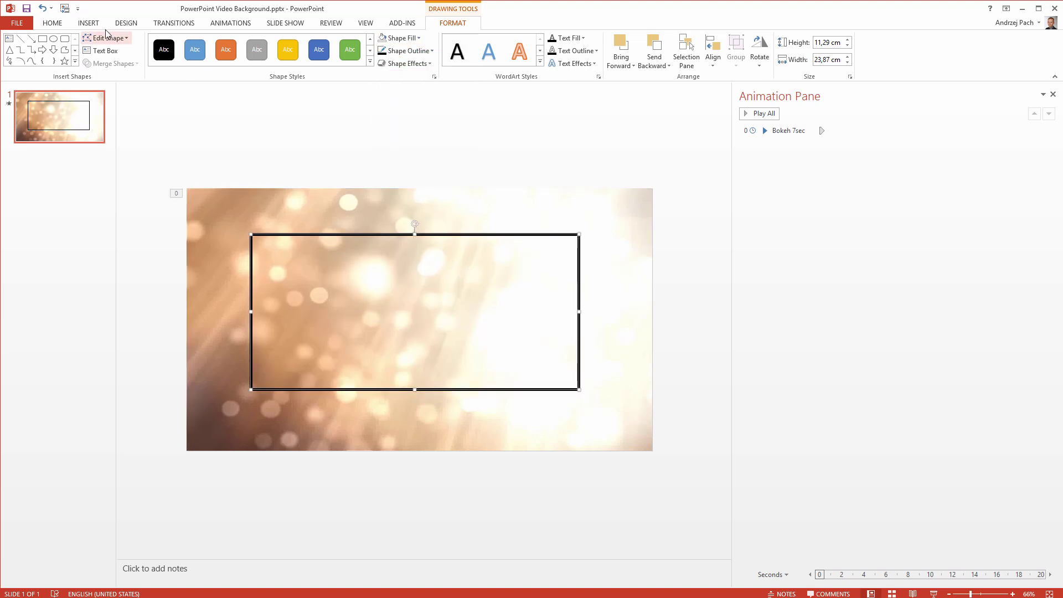
{"action": "left_click", "coordinate": [88, 23]}
- Add 'INTERESTING' and 'Video background' text inside the frame, then select frame and both texts
{"action": "left_click", "coordinate": [421, 52]}
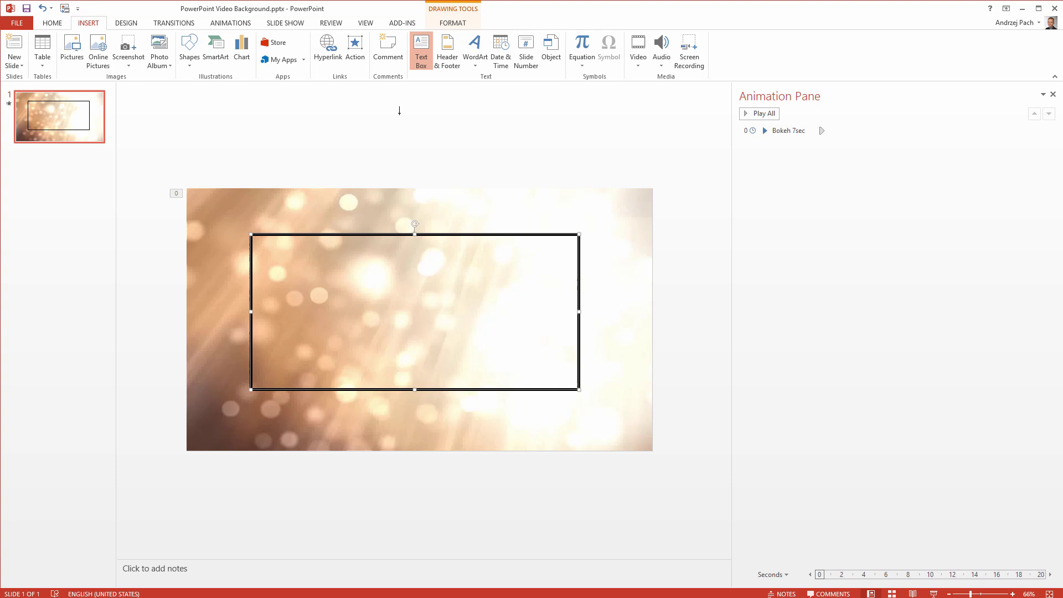
{"action": "left_click_drag", "start_coordinate": [291, 251], "coordinate": [538, 314]}
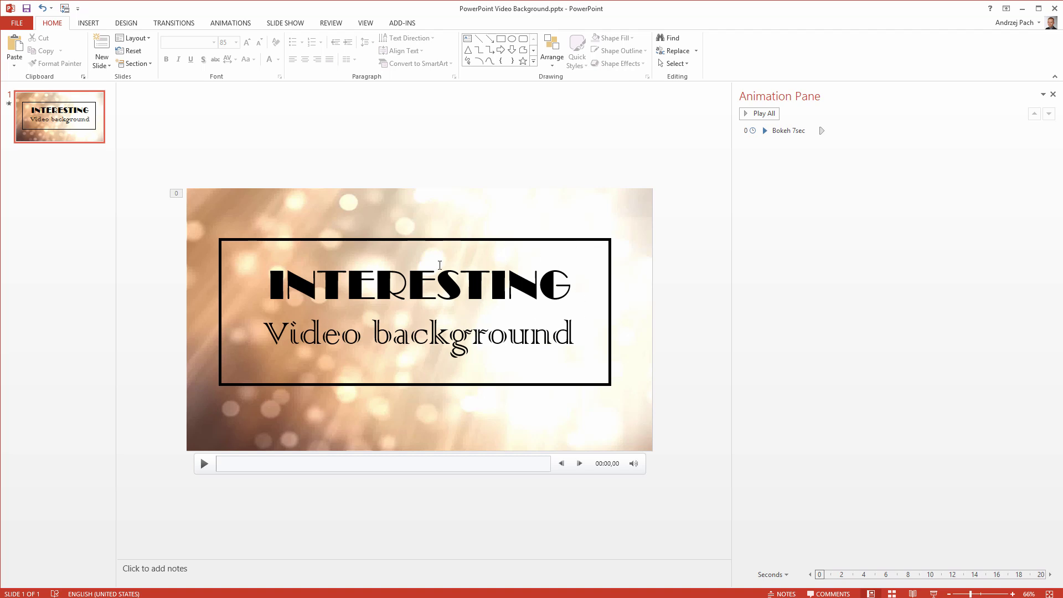
{"action": "left_click", "coordinate": [392, 241]}
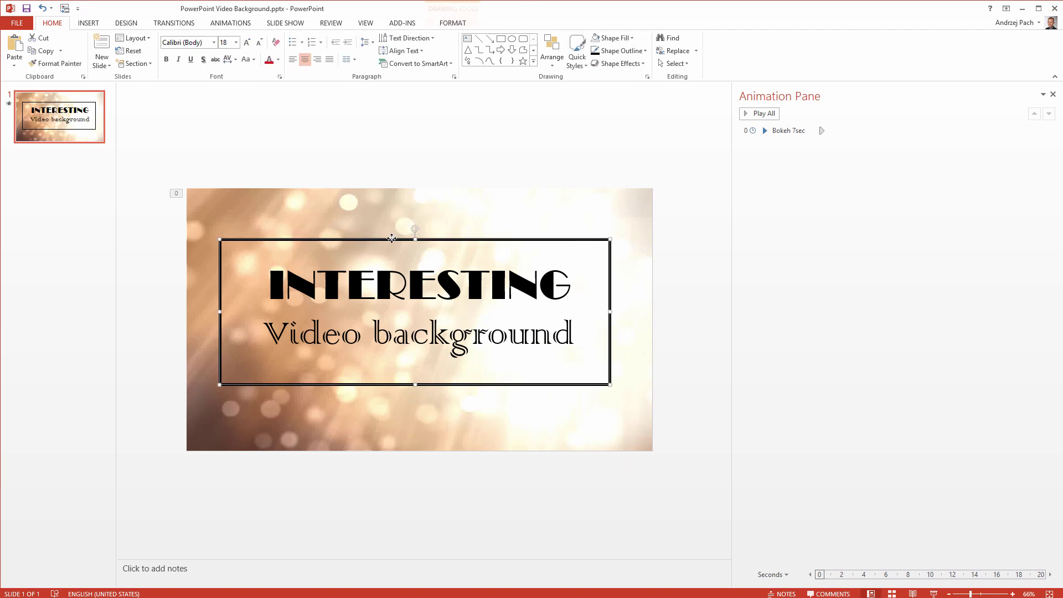
{"action": "left_click", "coordinate": [420, 285], "text": "shift"}
{"action": "left_click", "coordinate": [419, 335], "text": "shift"}
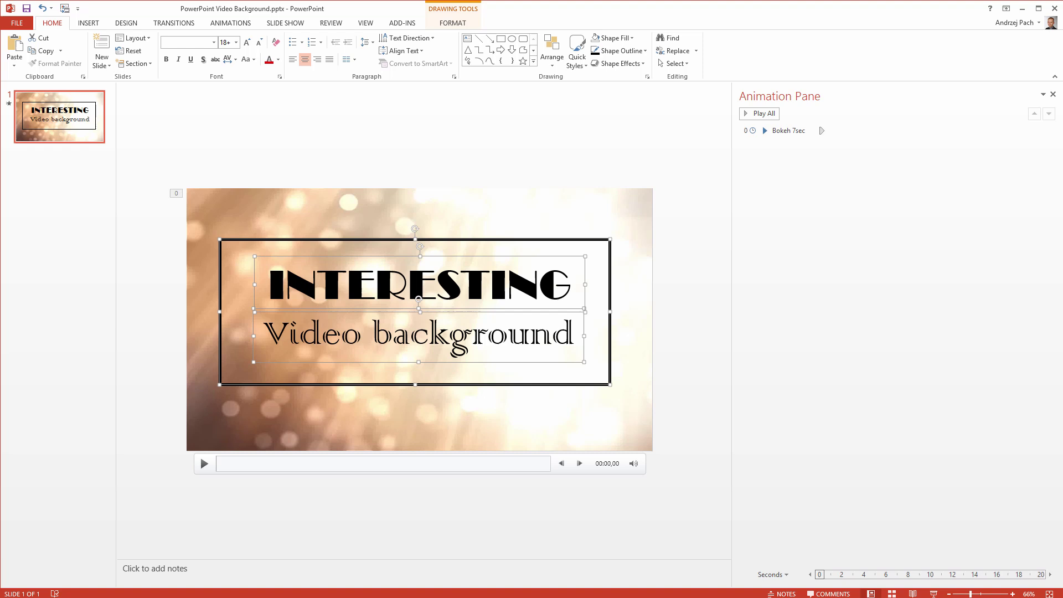
- Apply a Wheel entrance to the frame and both titles, starting With Previous
{"action": "left_click", "coordinate": [230, 23]}
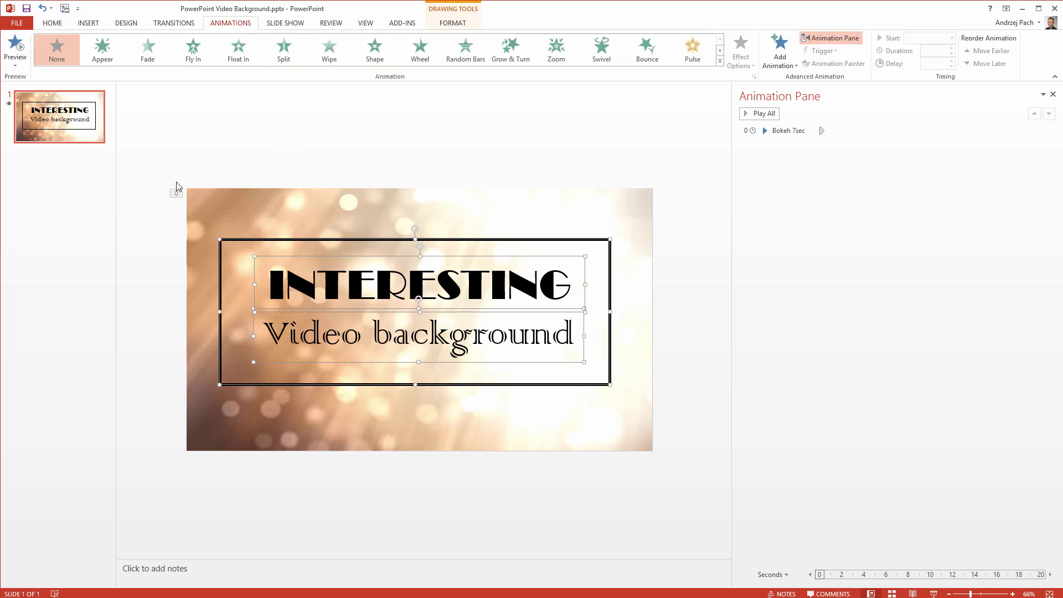
{"action": "left_click", "coordinate": [420, 50]}
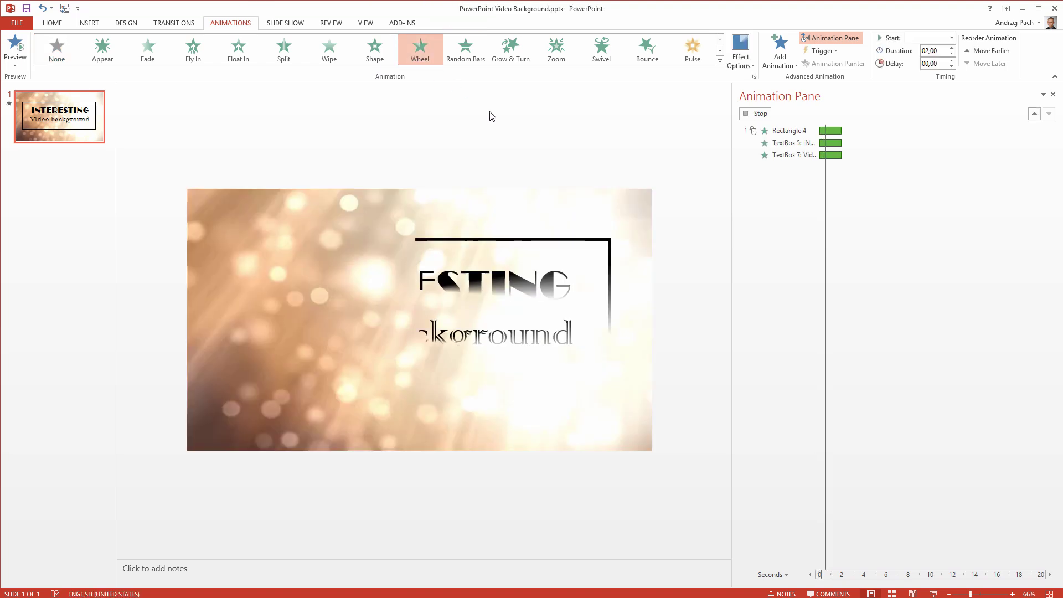
{"action": "left_click", "coordinate": [787, 143]}
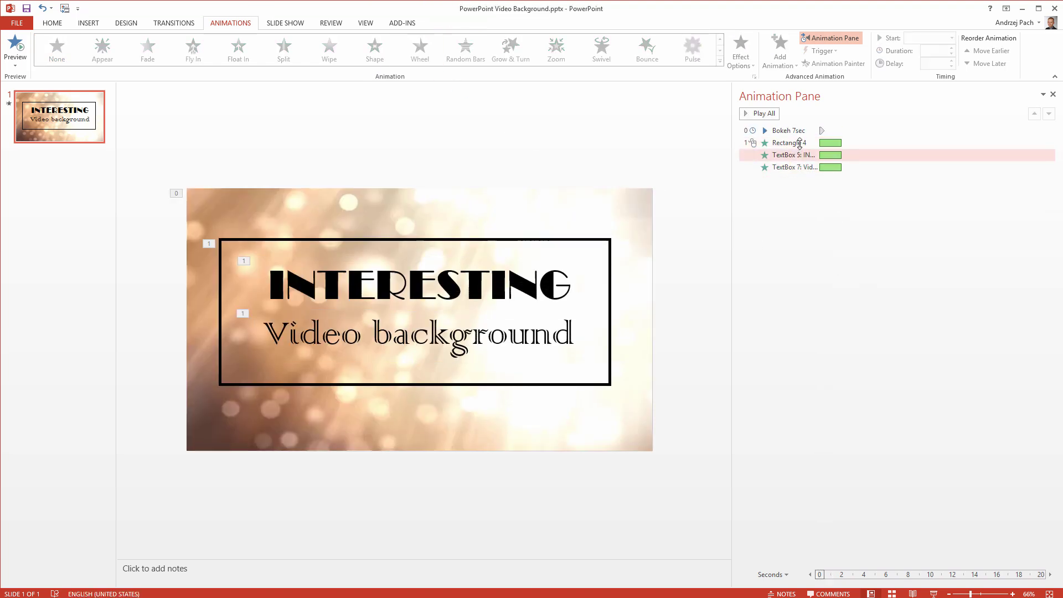
{"action": "left_click", "coordinate": [794, 167], "text": "shift"}
{"action": "right_click", "coordinate": [827, 170]}
{"action": "left_click", "coordinate": [996, 180]}
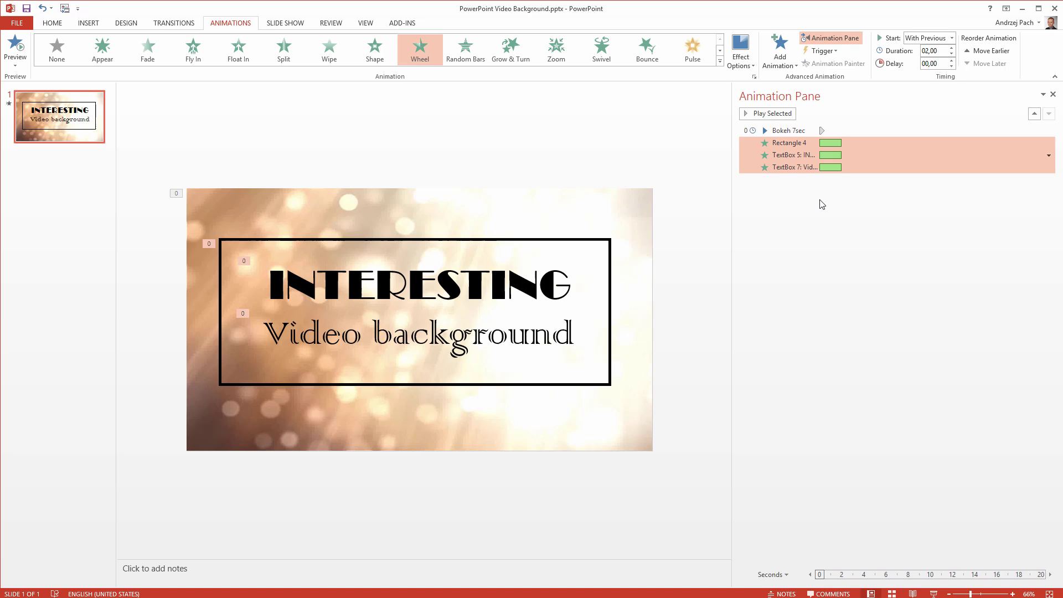
- Delay the INTERESTING and Video background entrances so they appear one after another
{"action": "left_click", "coordinate": [789, 155]}
{"action": "left_click_drag", "start_coordinate": [829, 155], "coordinate": [926, 168]}
{"action": "left_click", "coordinate": [832, 168]}
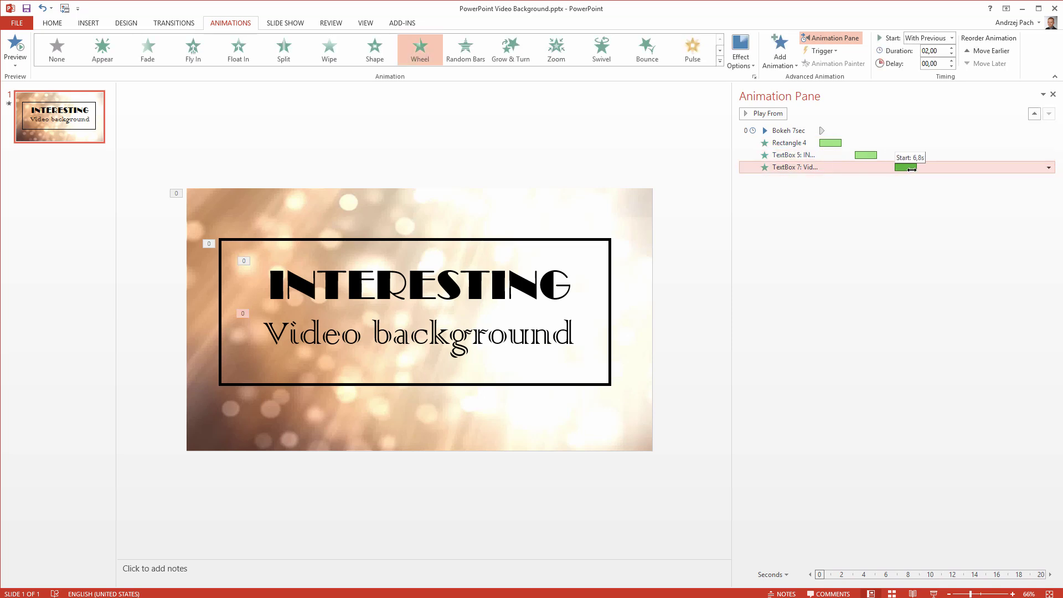
{"action": "left_click", "coordinate": [794, 131]}
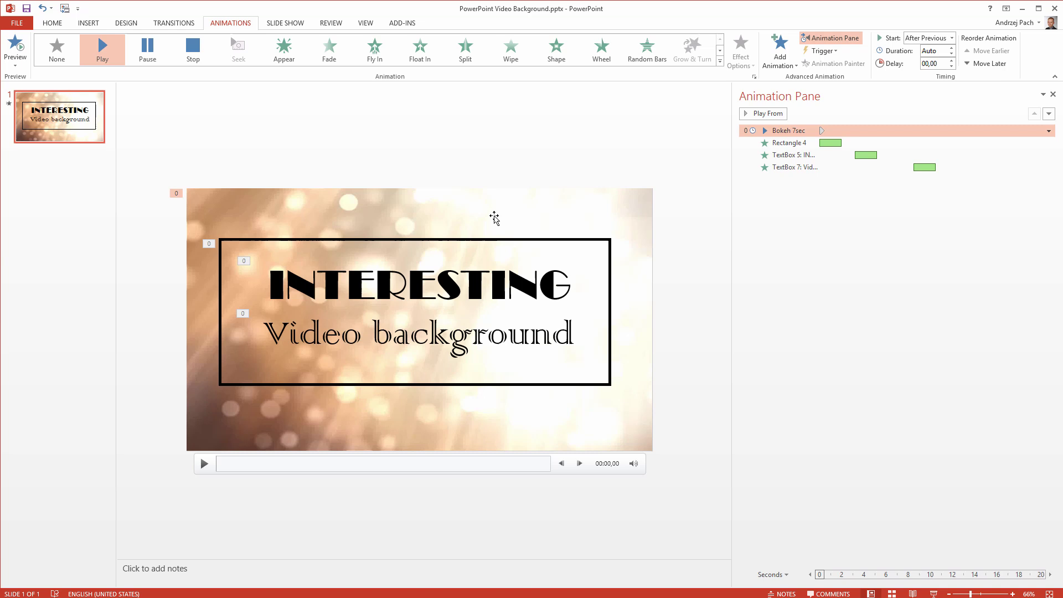
- Select the bokeh video and turn on Loop until Stopped in its Playback settings
{"action": "left_click", "coordinate": [492, 219]}
{"action": "left_click", "coordinate": [489, 22]}
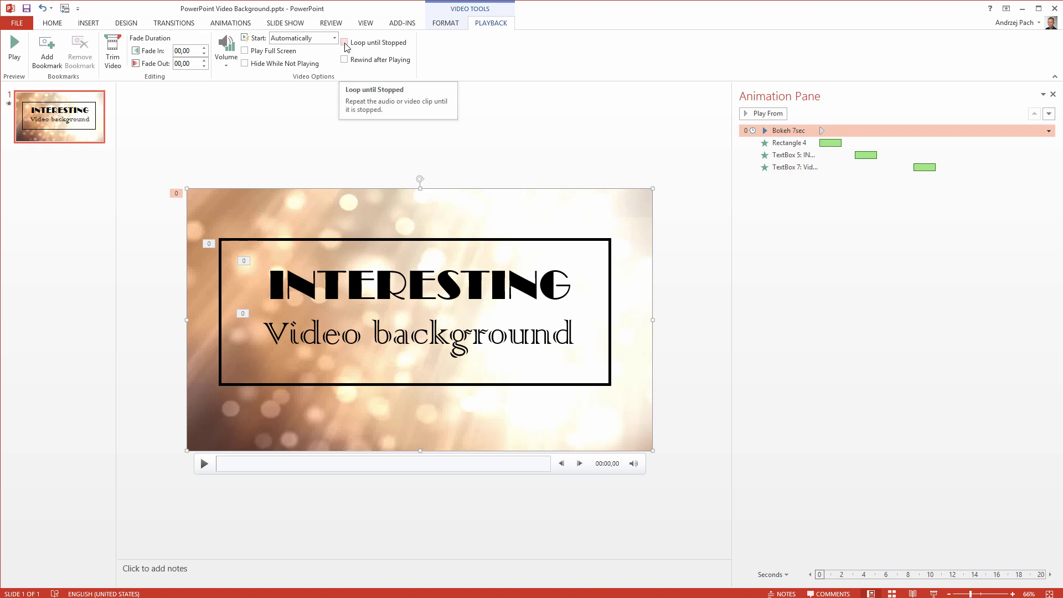
{"action": "left_click", "coordinate": [345, 42]}
- Insert a new slide from the thumbnail pane, then return to slide 1
{"action": "left_click", "coordinate": [105, 209]}
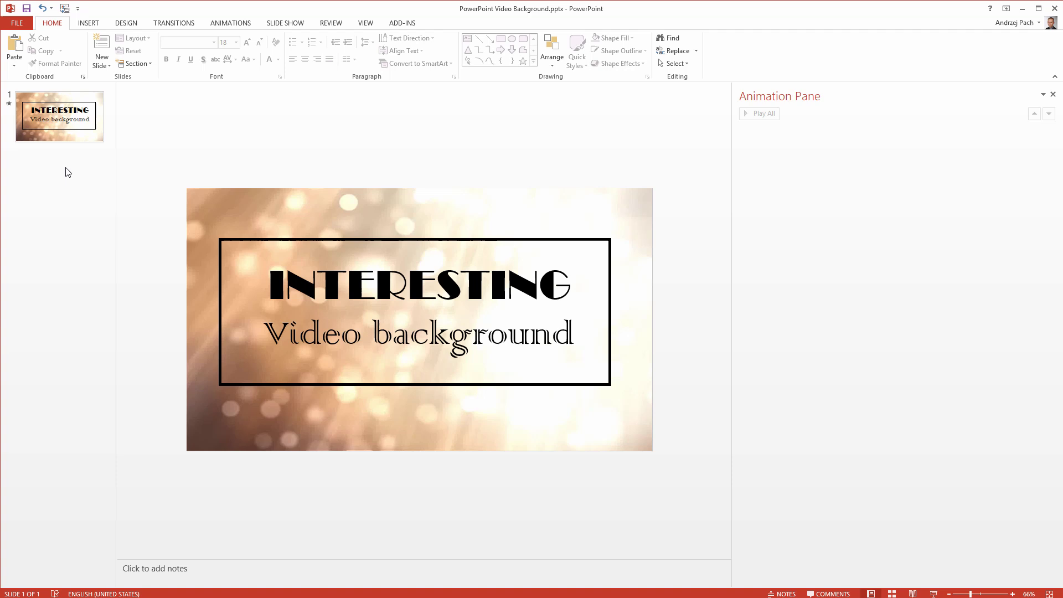
{"action": "right_click", "coordinate": [66, 174]}
{"action": "left_click", "coordinate": [83, 208]}
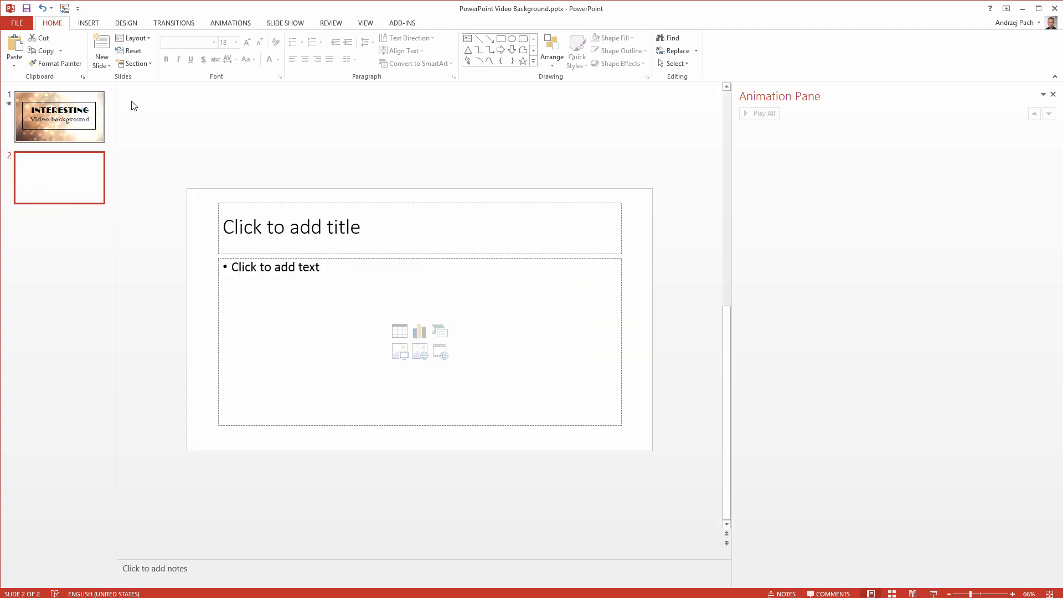
{"action": "left_click", "coordinate": [177, 26]}
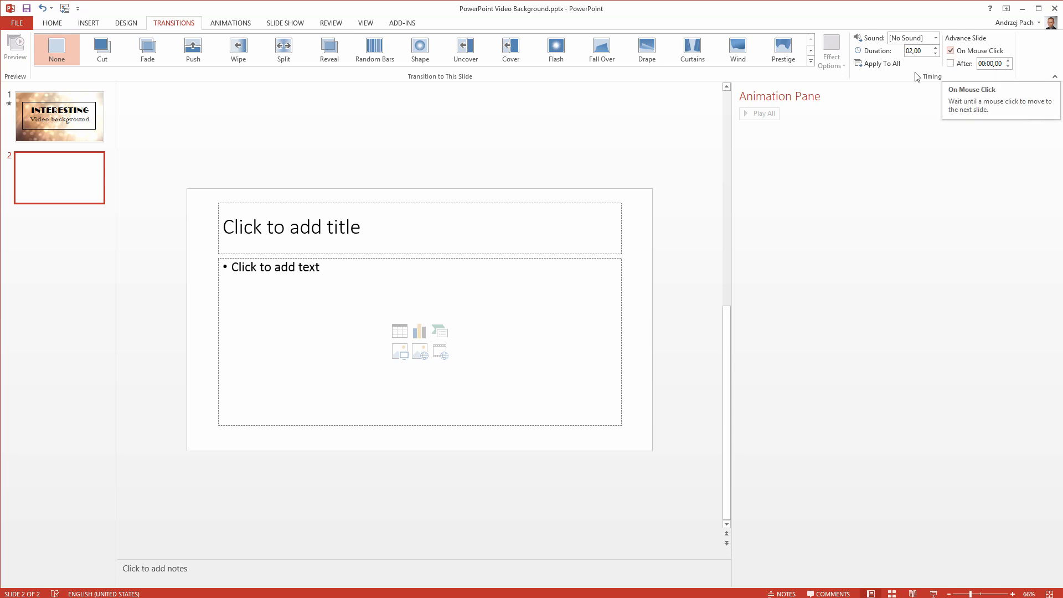
{"action": "left_click", "coordinate": [58, 116]}
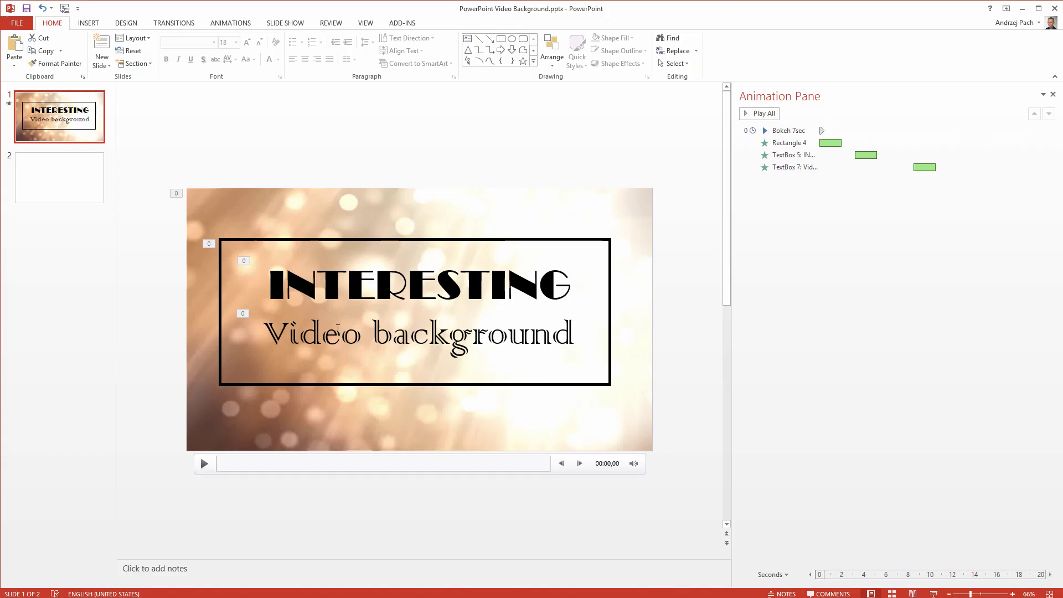
- Copy the bokeh video from slide 1, paste it onto slide 2, and return to slide 1
{"action": "left_click", "coordinate": [229, 216]}
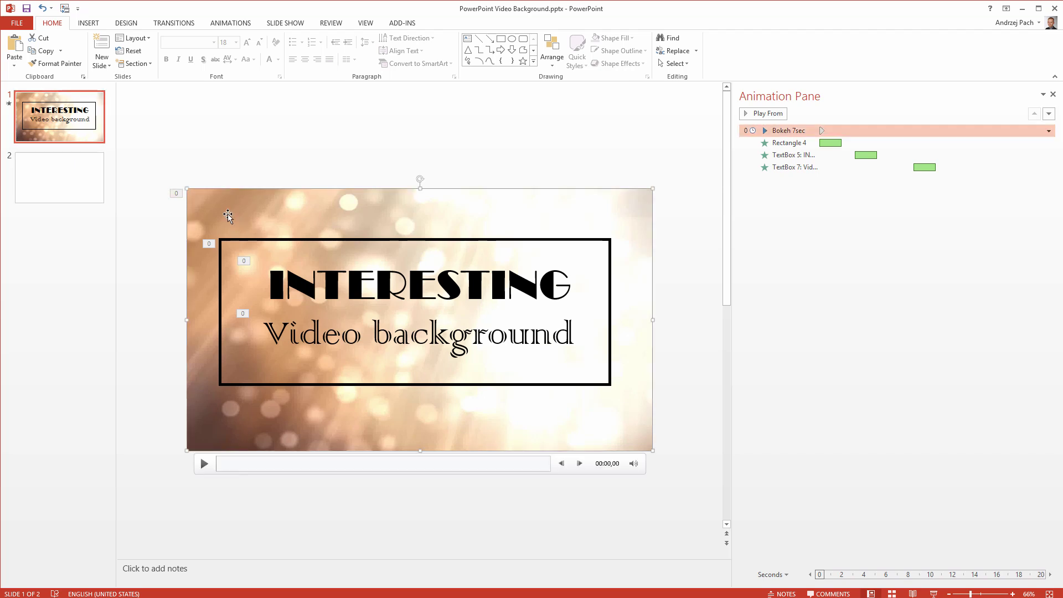
{"action": "key", "text": "ctrl+c"}
{"action": "left_click", "coordinate": [62, 184]}
{"action": "key", "text": "ctrl+v"}
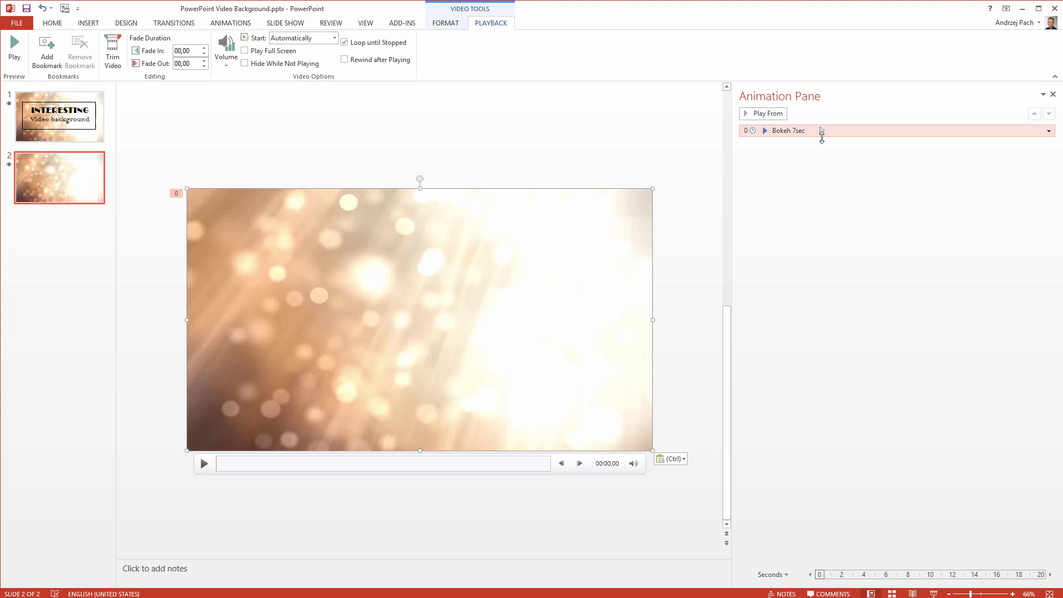
{"action": "left_click", "coordinate": [821, 130]}
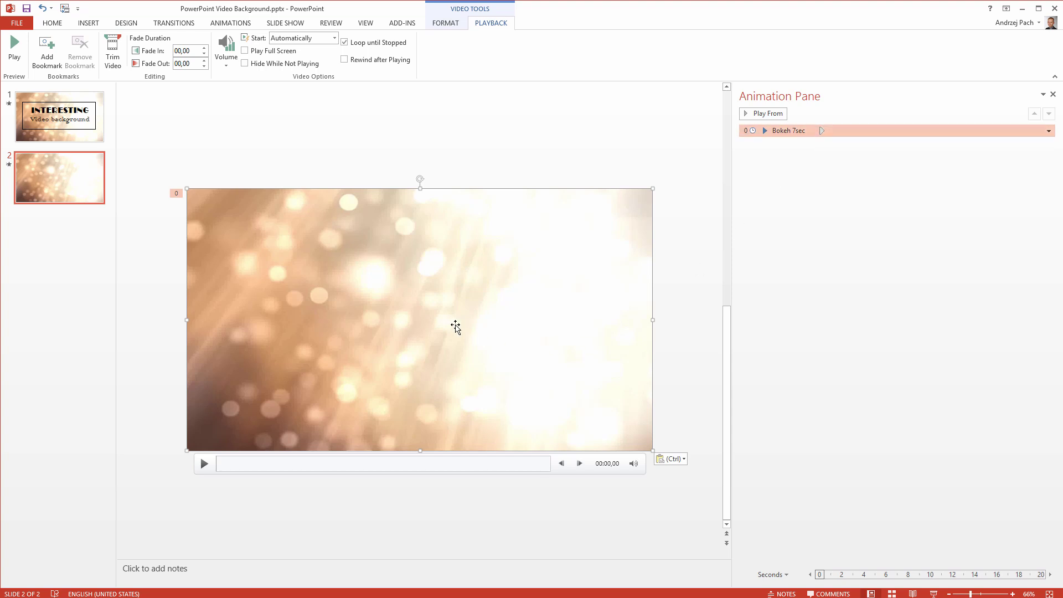
{"action": "key", "text": "Page_Up"}
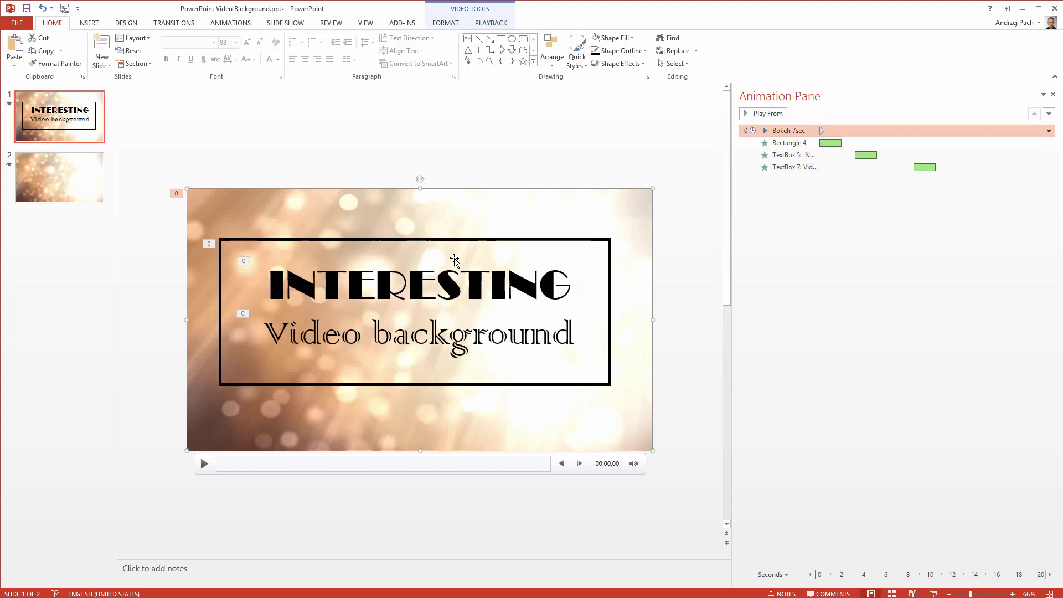
{"action": "left_click", "coordinate": [455, 266]}
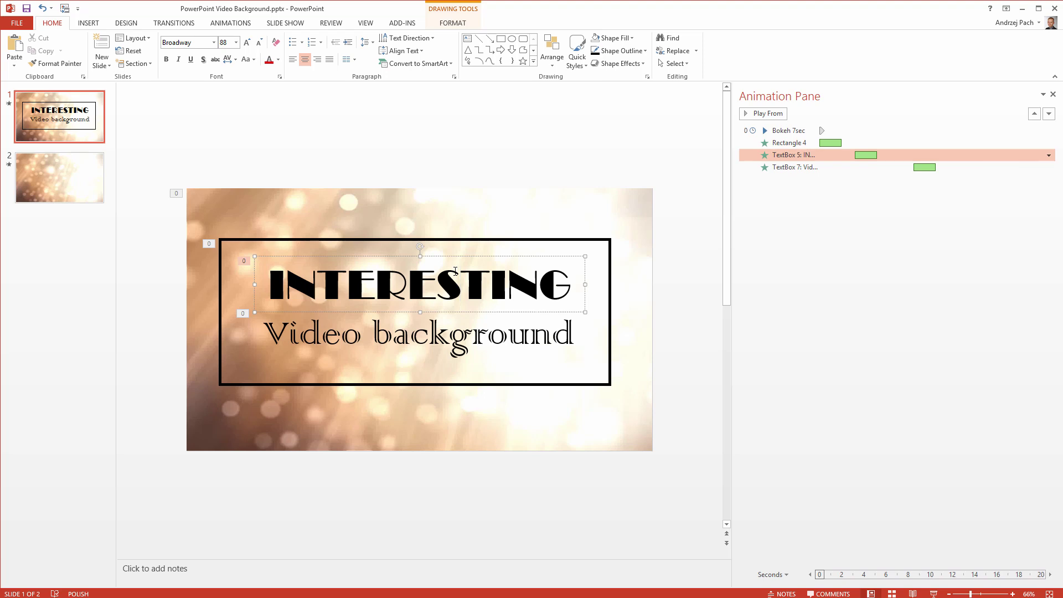
{"action": "left_click_drag", "start_coordinate": [446, 258], "coordinate": [471, 267]}
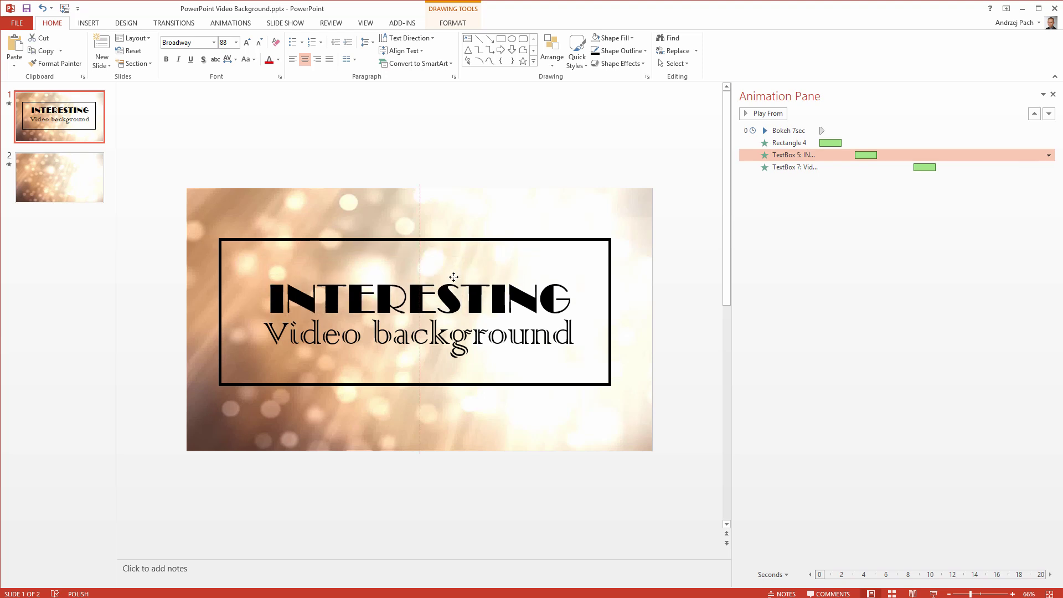
{"action": "left_click", "coordinate": [452, 212]}
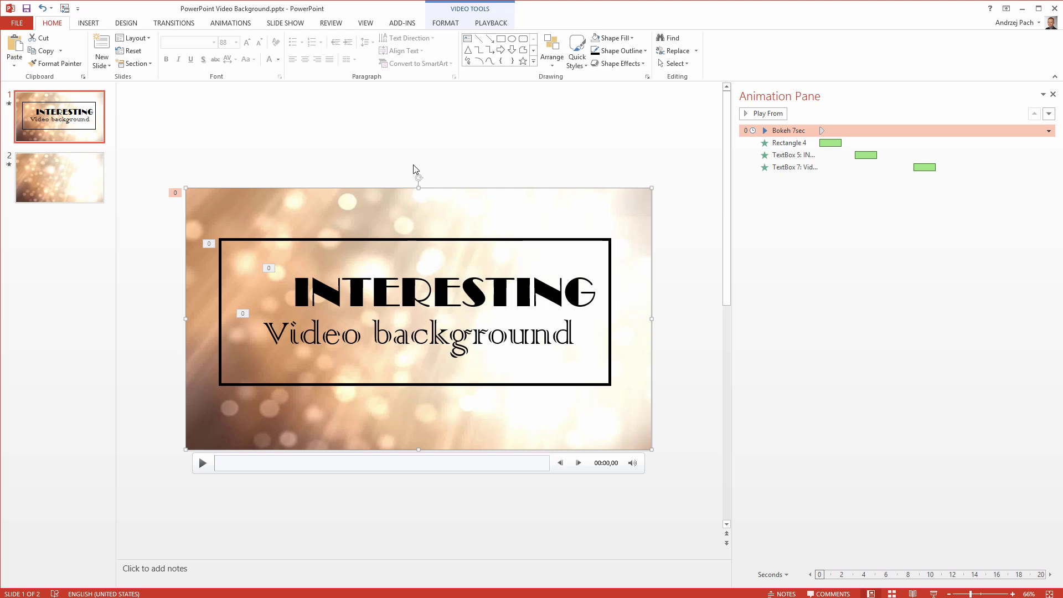
{"action": "left_click", "coordinate": [59, 177]}
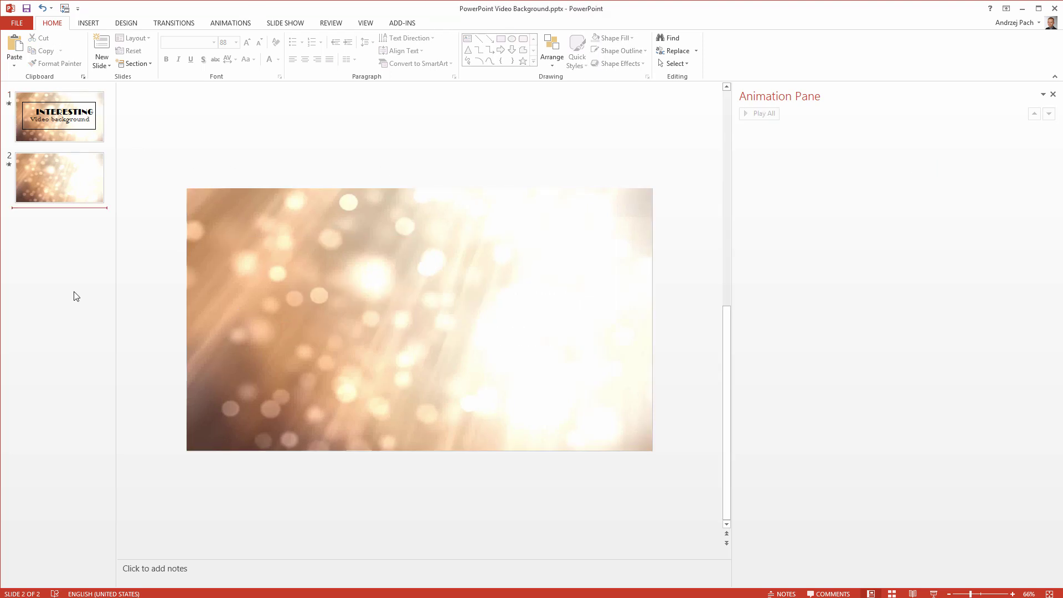
{"action": "left_click", "coordinate": [60, 117]}
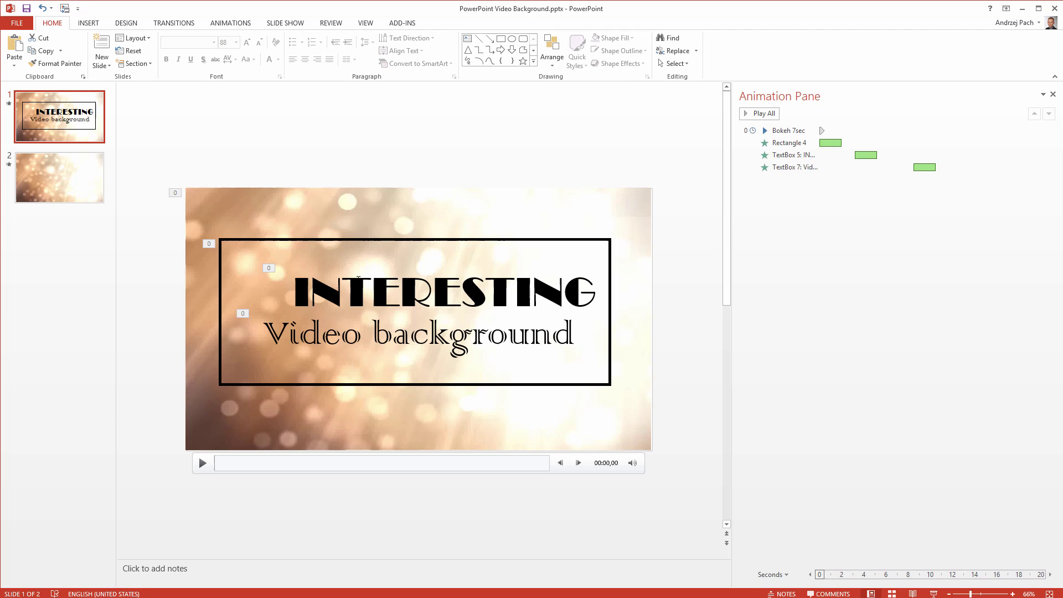
{"action": "left_click", "coordinate": [419, 294]}
{"action": "left_click", "coordinate": [361, 335], "text": "shift"}
{"action": "left_click", "coordinate": [251, 178]}
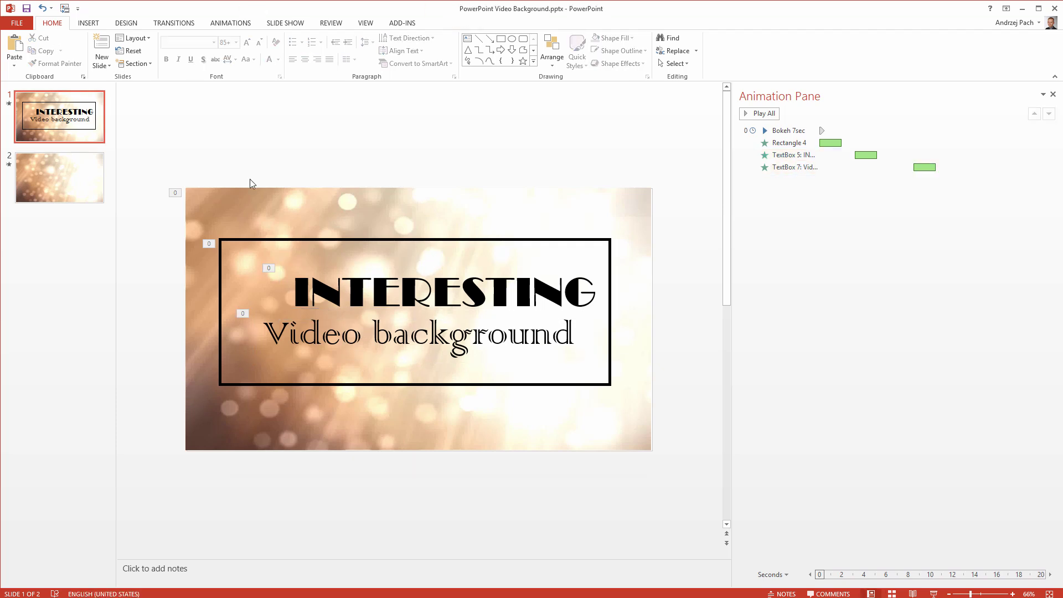
{"action": "left_click", "coordinate": [401, 291]}
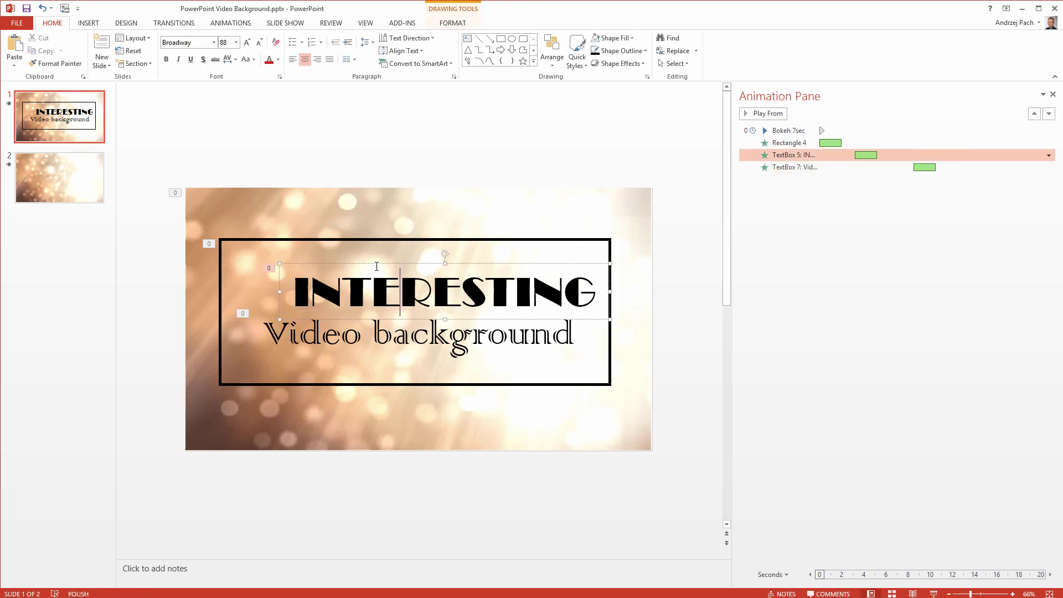
{"action": "left_click_drag", "start_coordinate": [365, 267], "coordinate": [336, 258]}
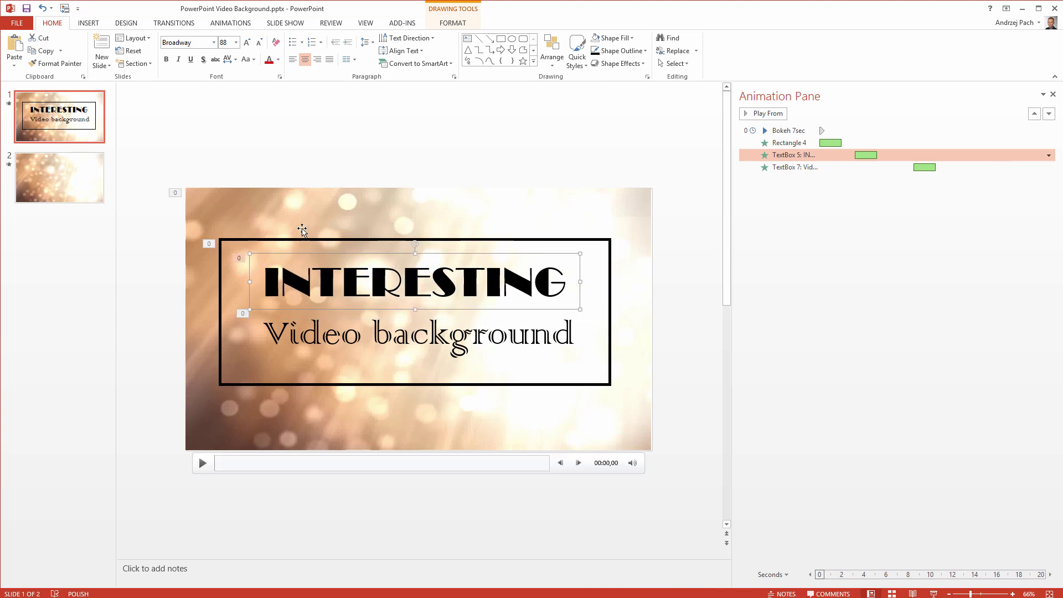
{"action": "left_click", "coordinate": [253, 203]}
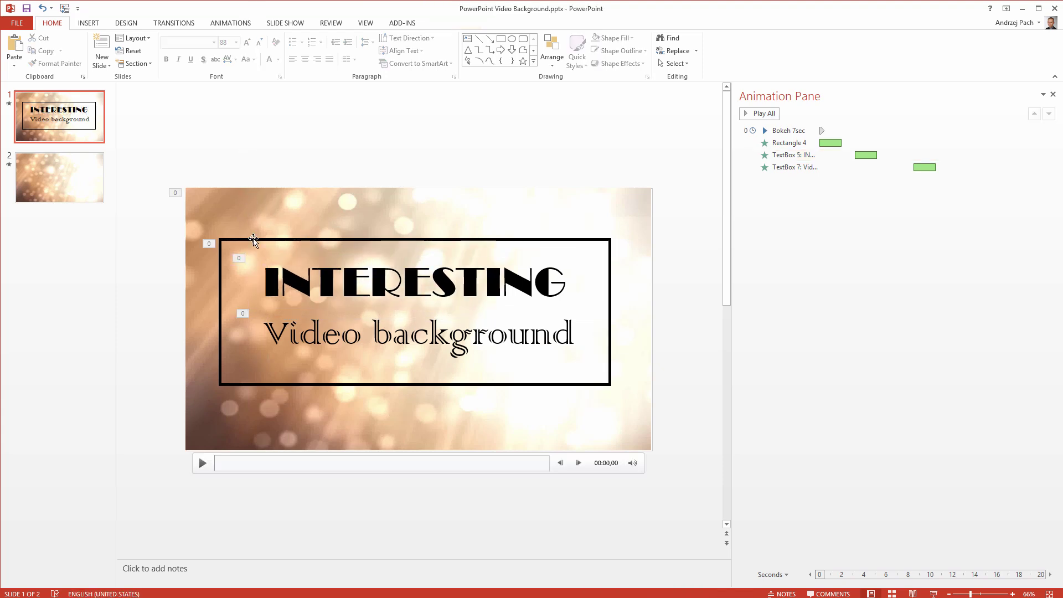
{"action": "left_click", "coordinate": [232, 428]}
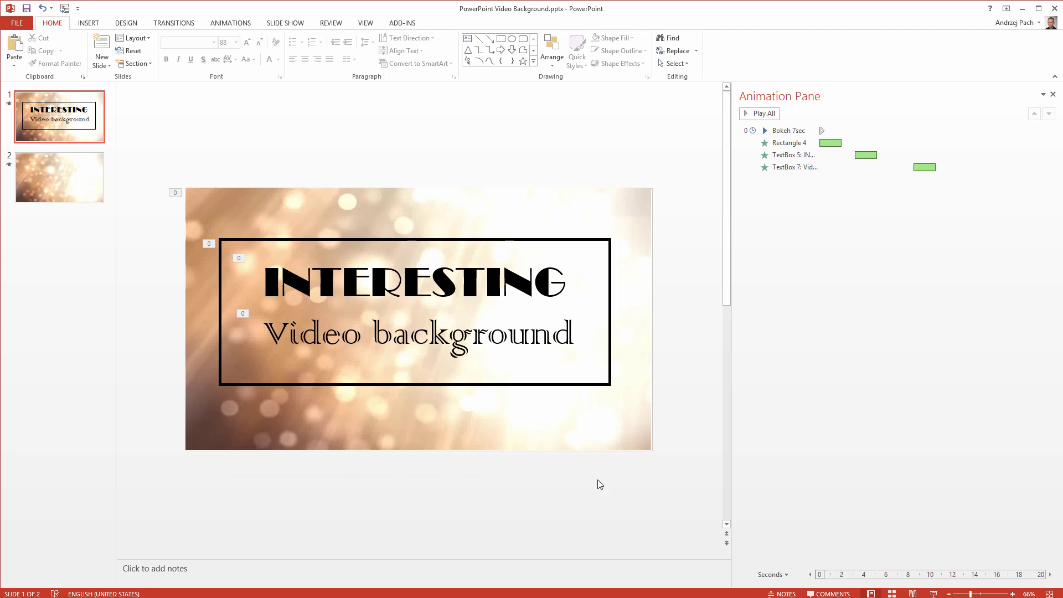
{"action": "left_click", "coordinate": [649, 200]}
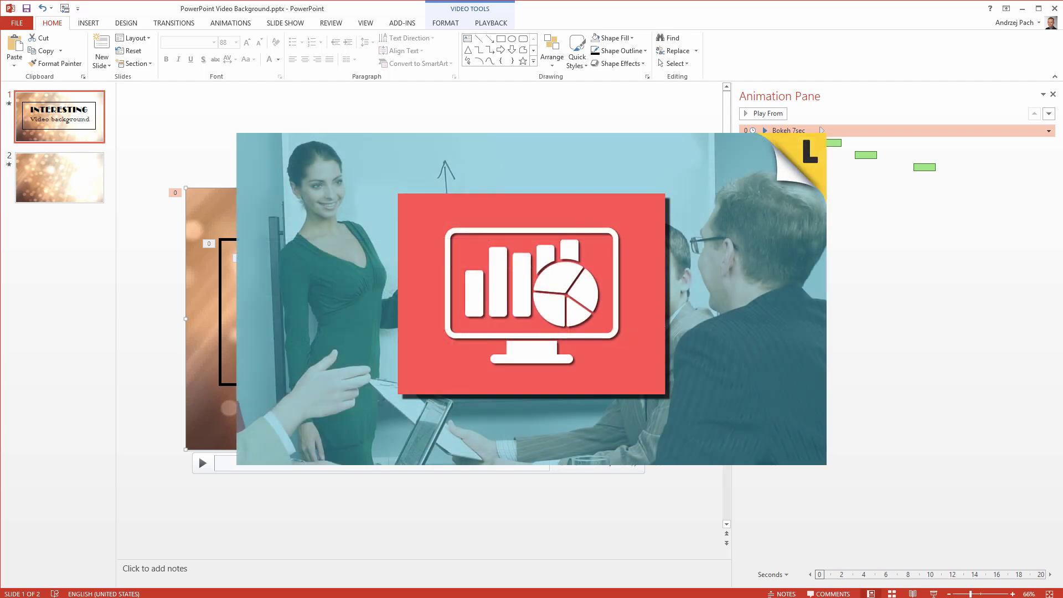
{"action": "left_click", "coordinate": [955, 156]}
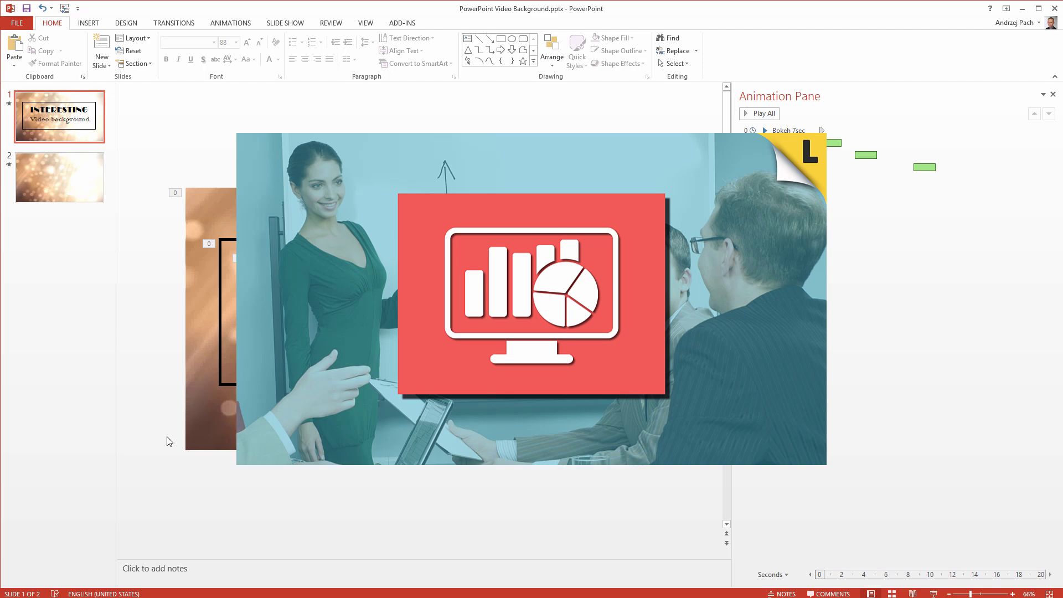
{"action": "left_click", "coordinate": [207, 332]}
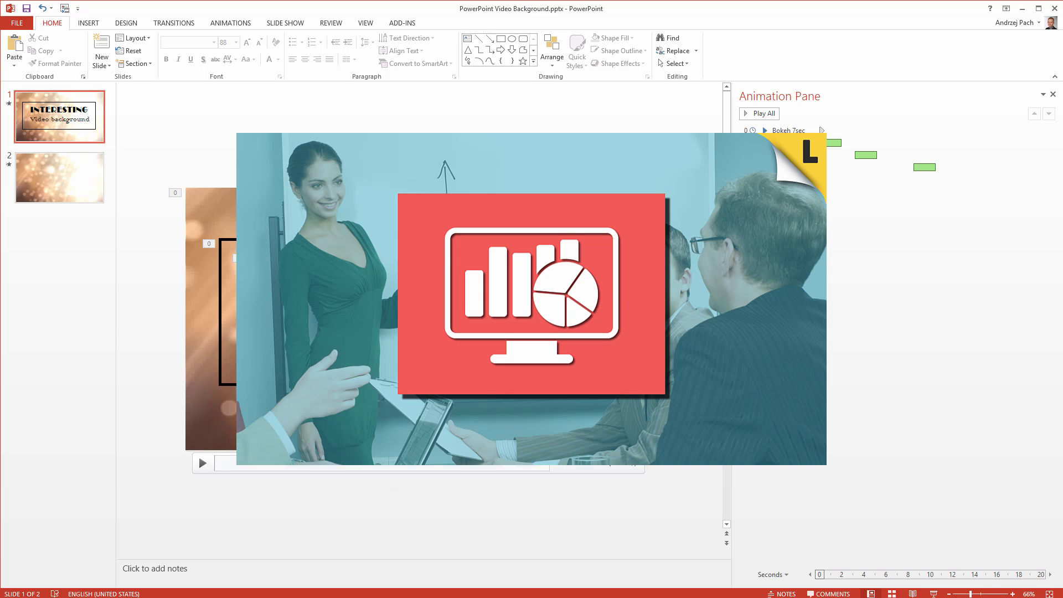